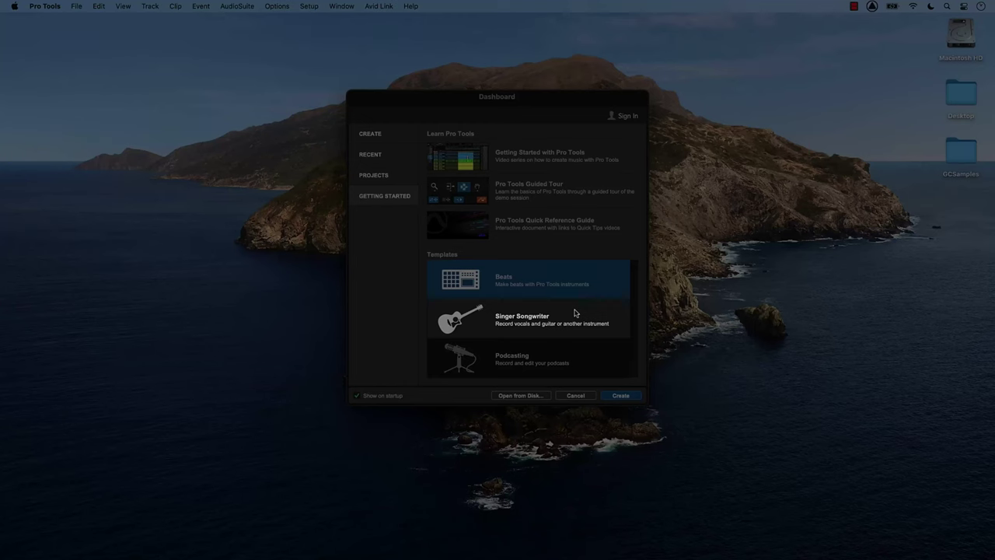
Create a new session from the Singer Songwriter template in the Dashboard
{"action": "left_click", "coordinate": [575, 313]}
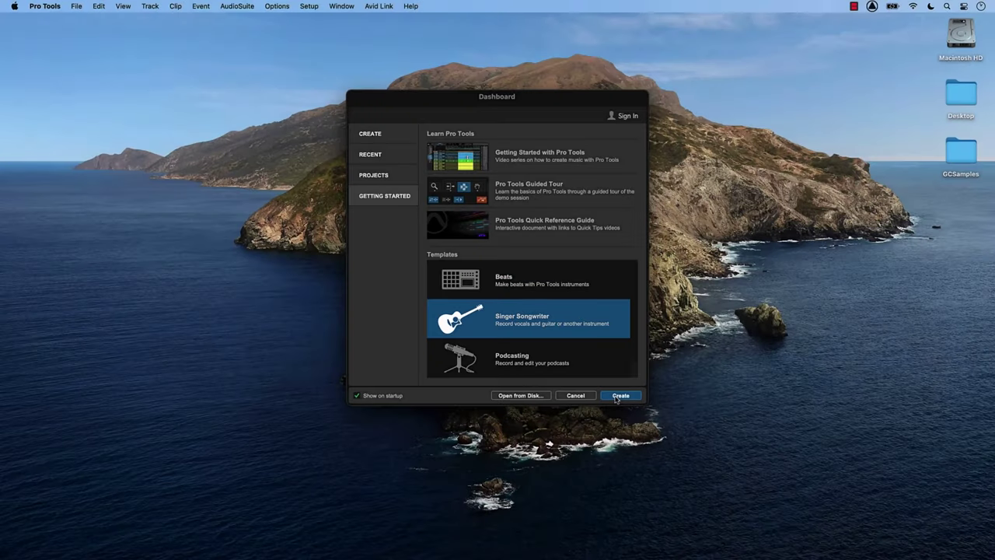
{"action": "left_click", "coordinate": [614, 396]}
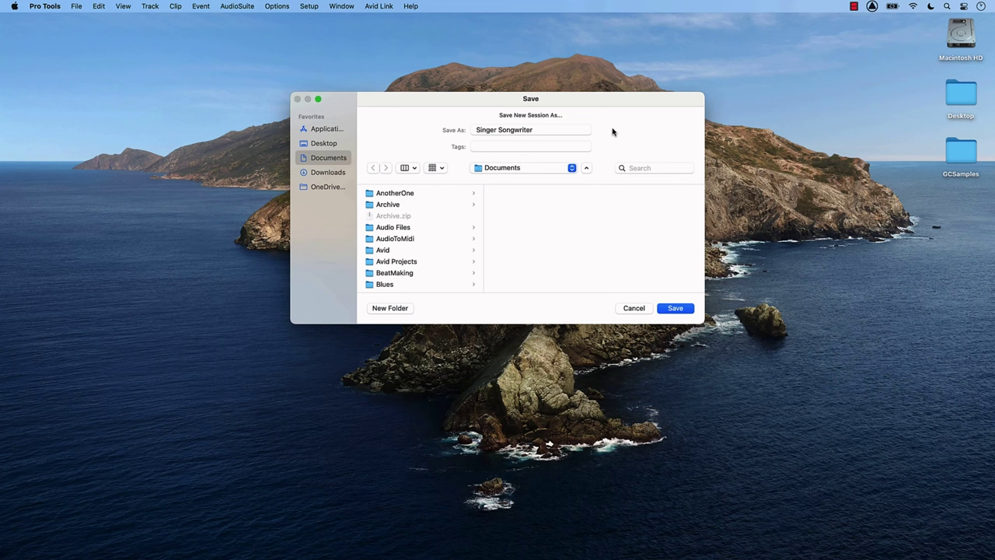
Save the new session in Documents under the name 'Record A Song'
{"action": "double_click", "coordinate": [554, 131]}
{"action": "type", "text": "Record A Song"}
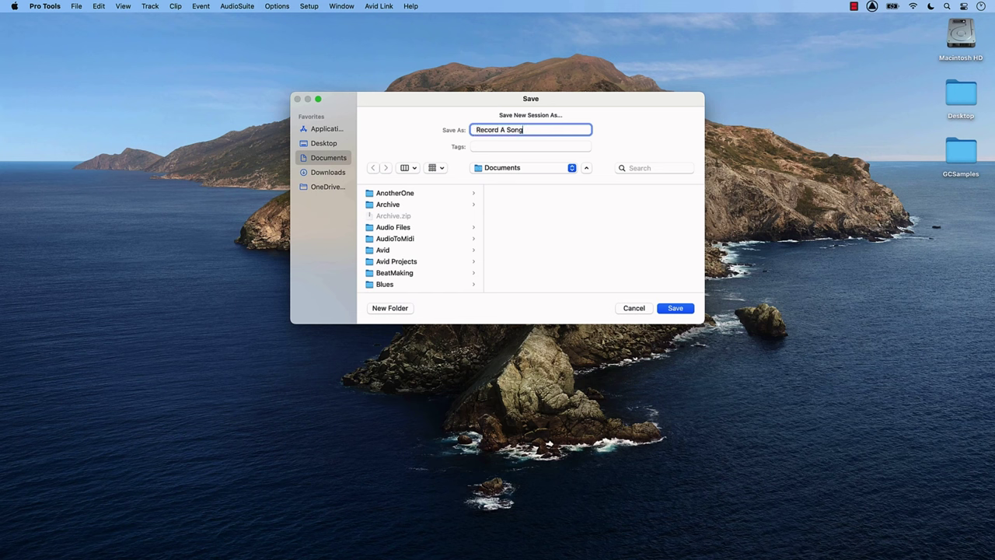
{"action": "left_click", "coordinate": [678, 308]}
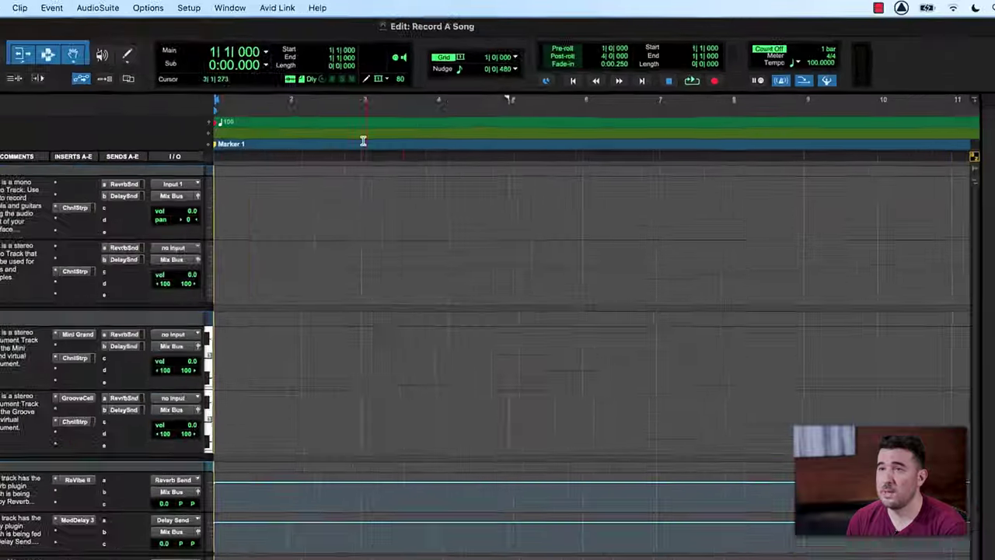
Place the playhead later in the timeline ruler and play the session
{"action": "left_click", "coordinate": [694, 107]}
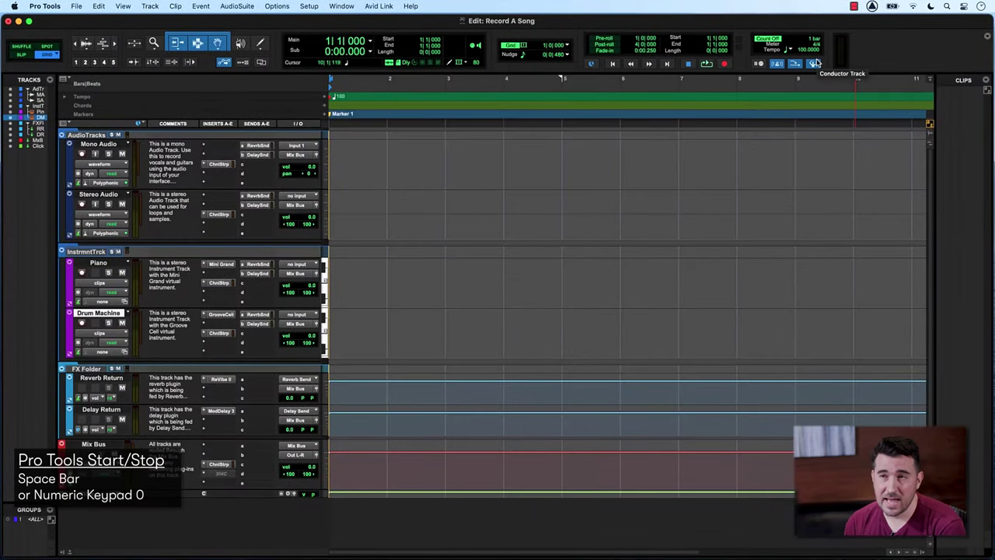
{"action": "key", "text": "space"}
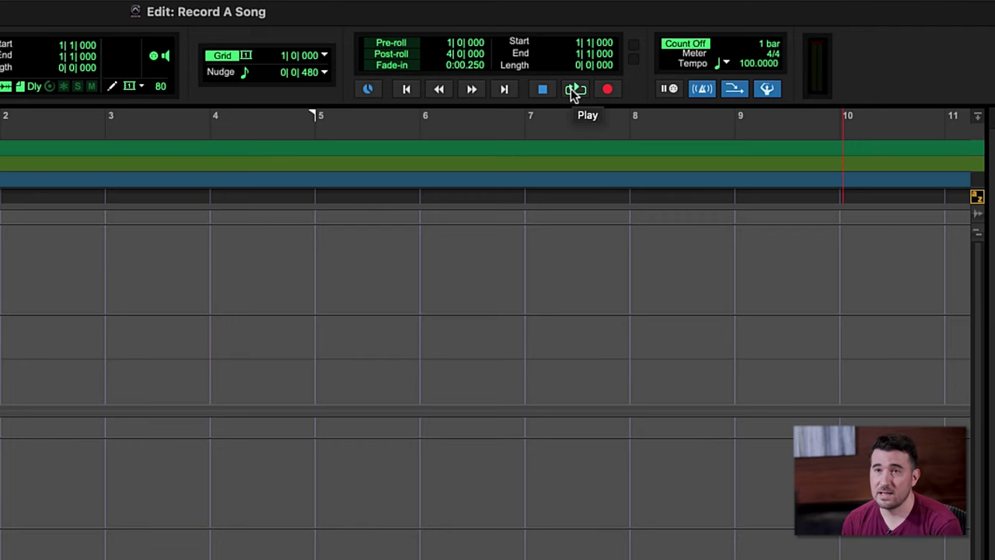
{"action": "right_click", "coordinate": [573, 91]}
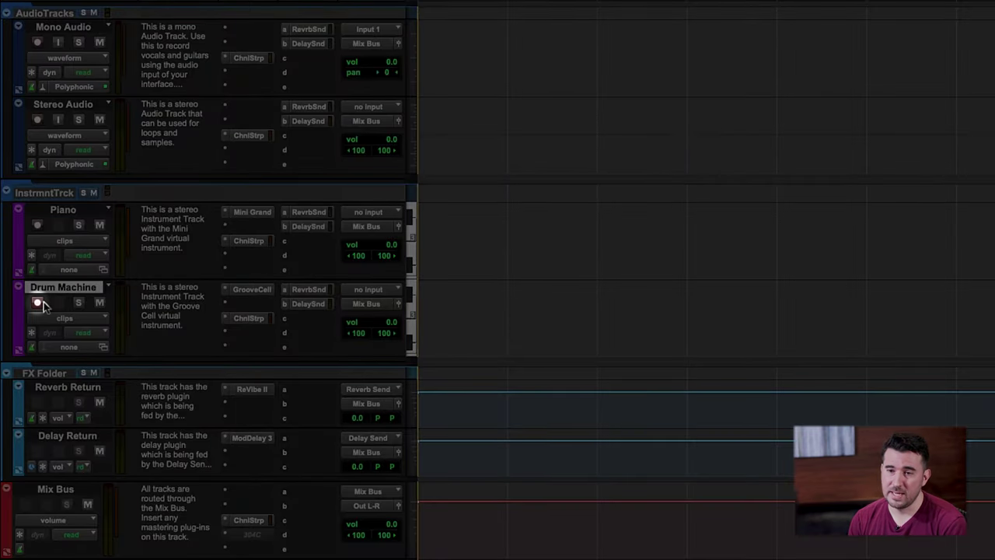
Record-enable the Drum Machine track
{"action": "left_click", "coordinate": [38, 304]}
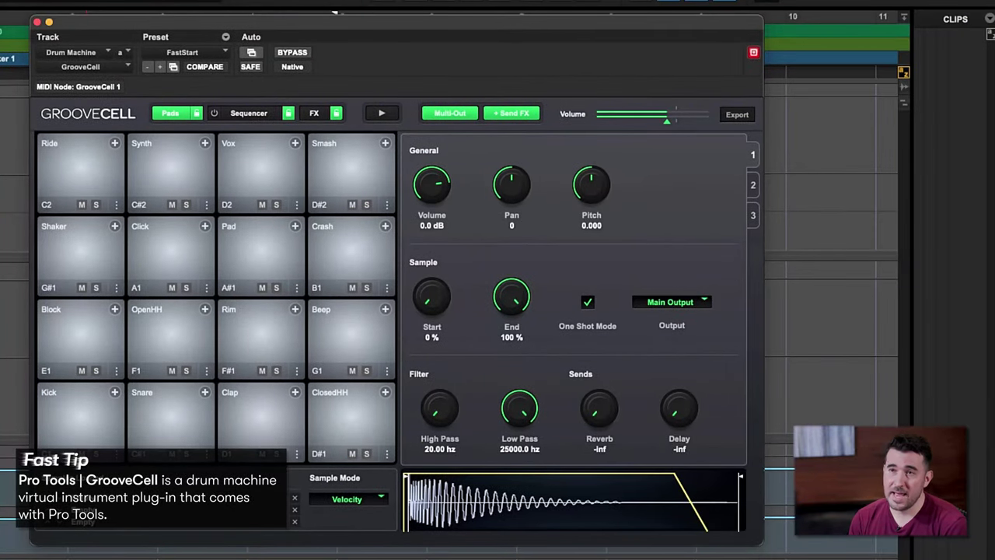
{"action": "left_click", "coordinate": [67, 417]}
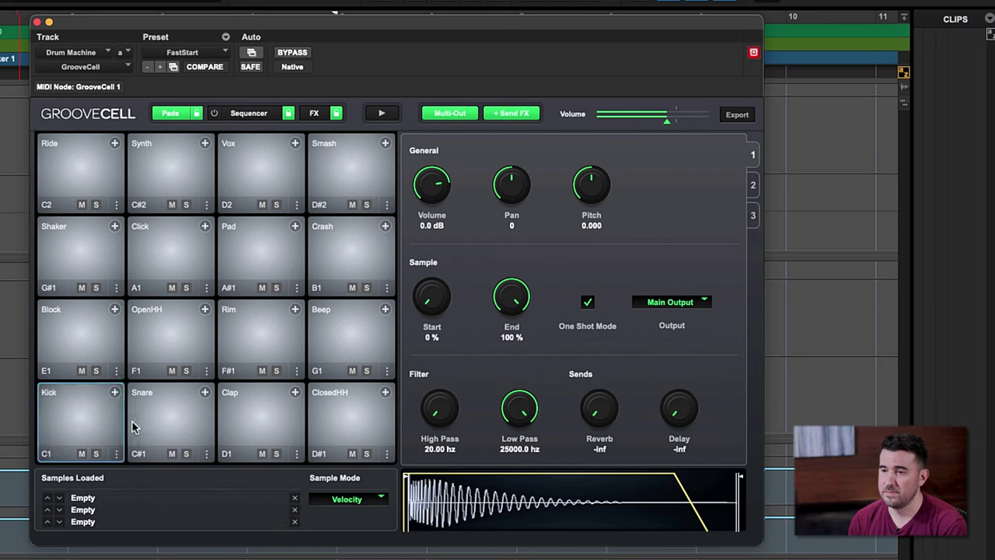
{"action": "left_click", "coordinate": [192, 424]}
{"action": "left_click", "coordinate": [250, 419]}
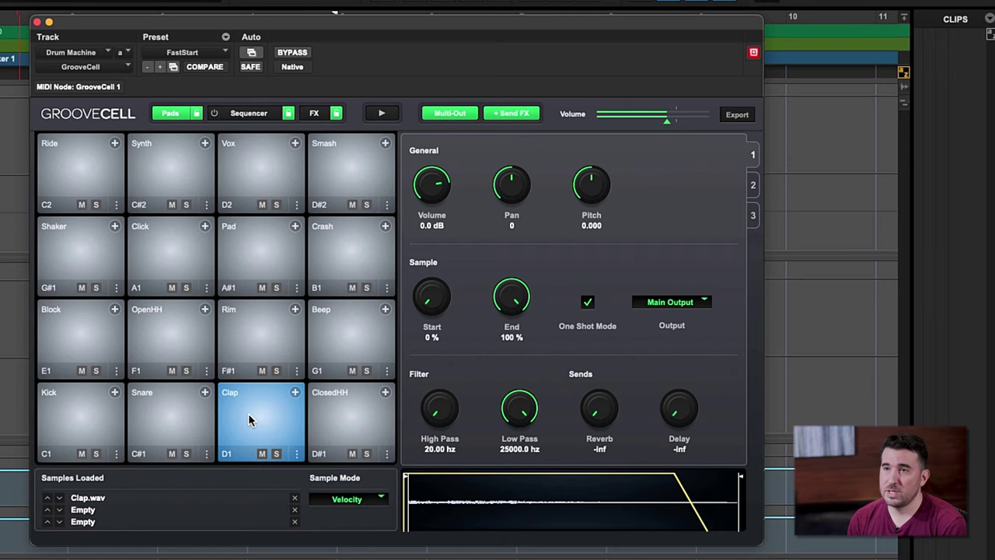
{"action": "left_click", "coordinate": [195, 53]}
{"action": "mouse_move", "coordinate": [300, 39]}
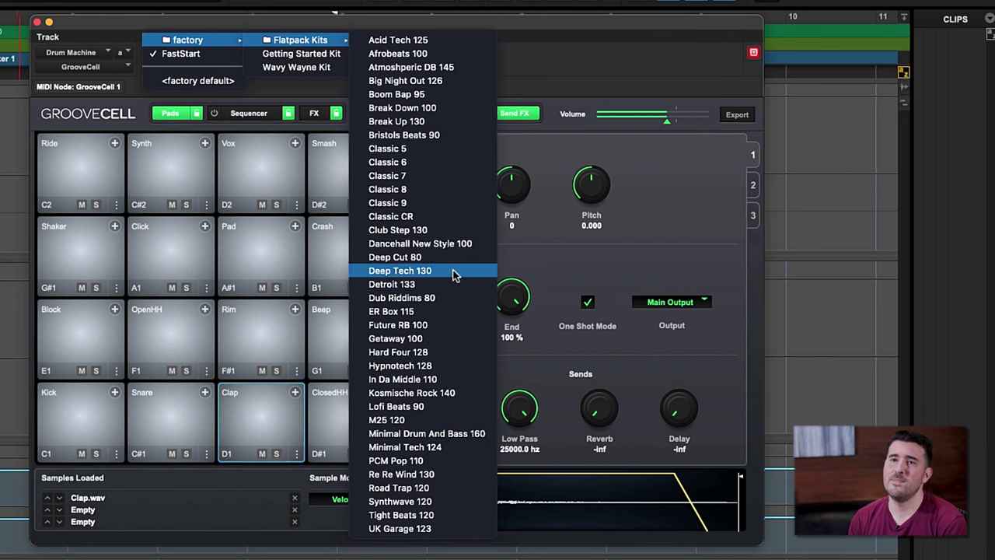
{"action": "left_click", "coordinate": [520, 66]}
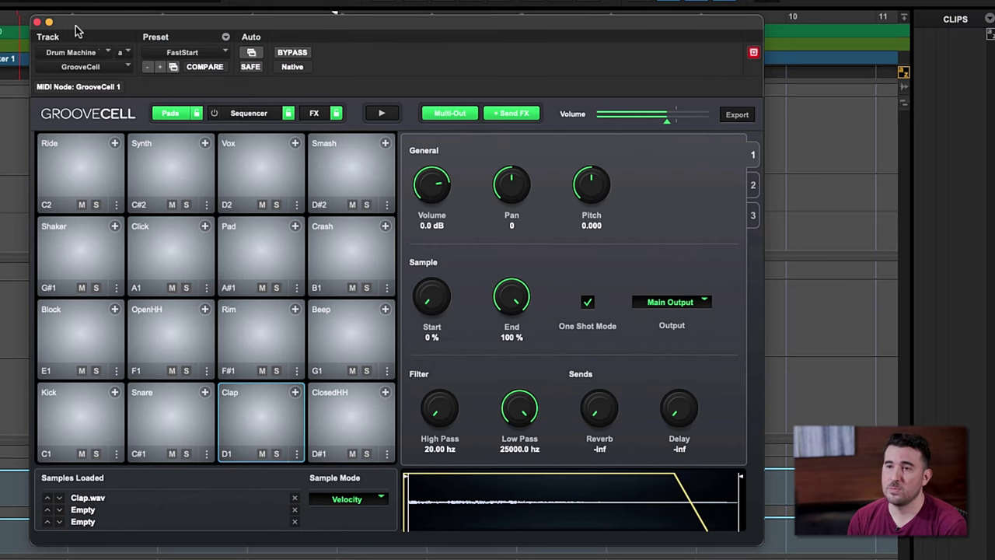
{"action": "left_click", "coordinate": [37, 22]}
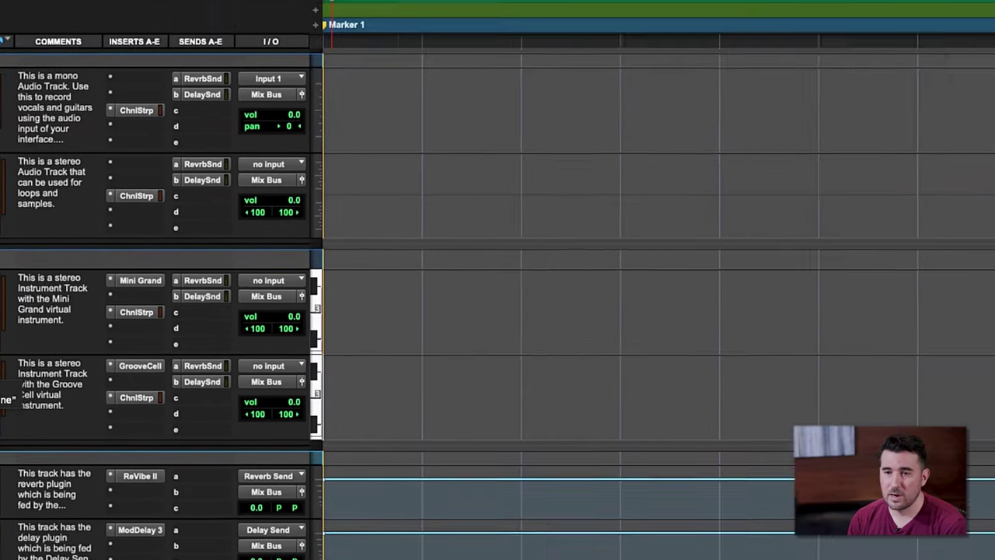
Change the Drum Machine track's name to 'Drums' in the rename dialog
{"action": "double_click", "coordinate": [77, 243]}
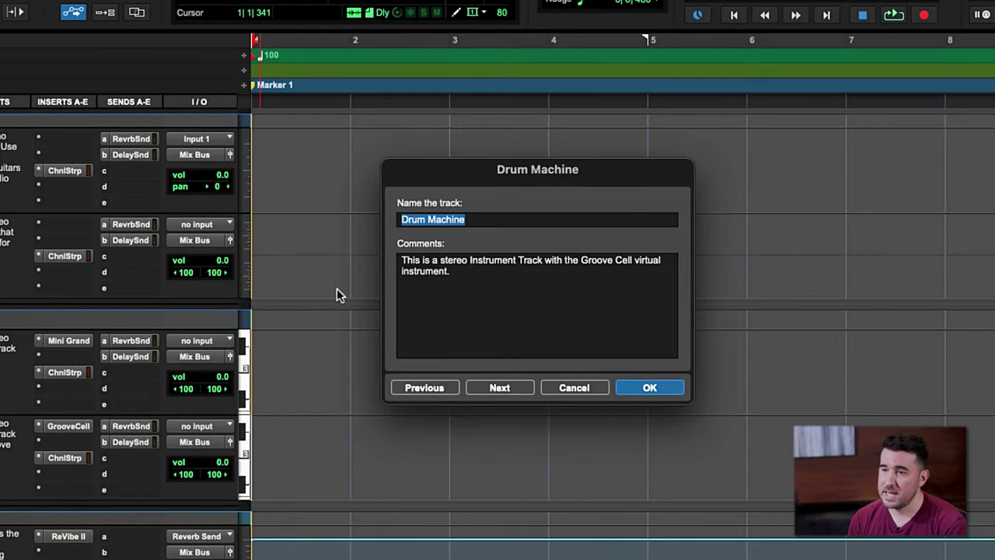
{"action": "type", "text": "D"}
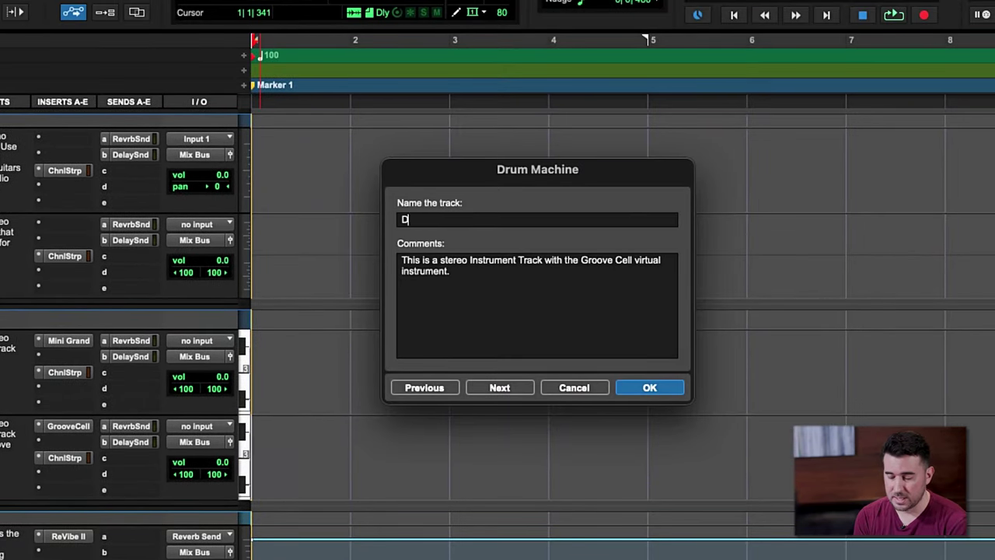
{"action": "type", "text": "rums"}
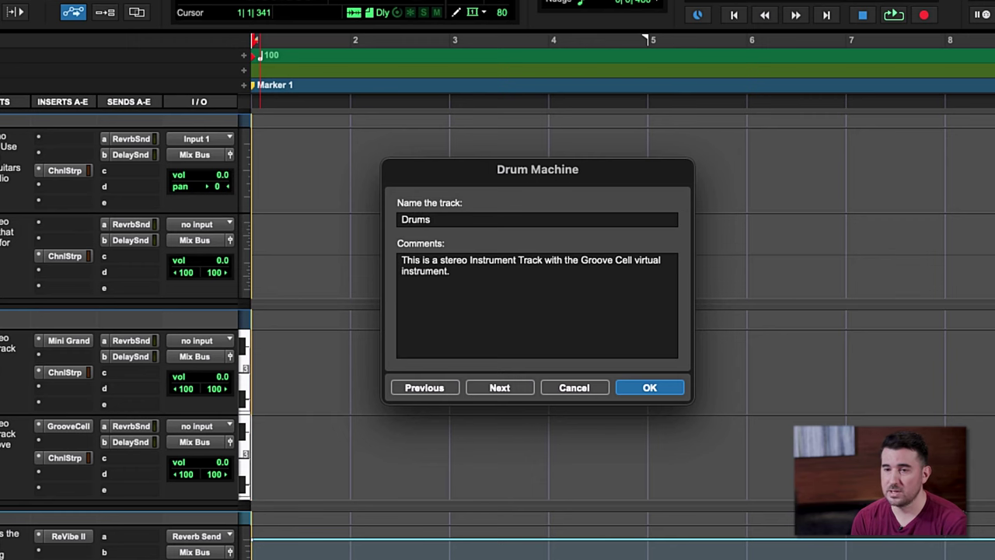
{"action": "key", "text": "Return"}
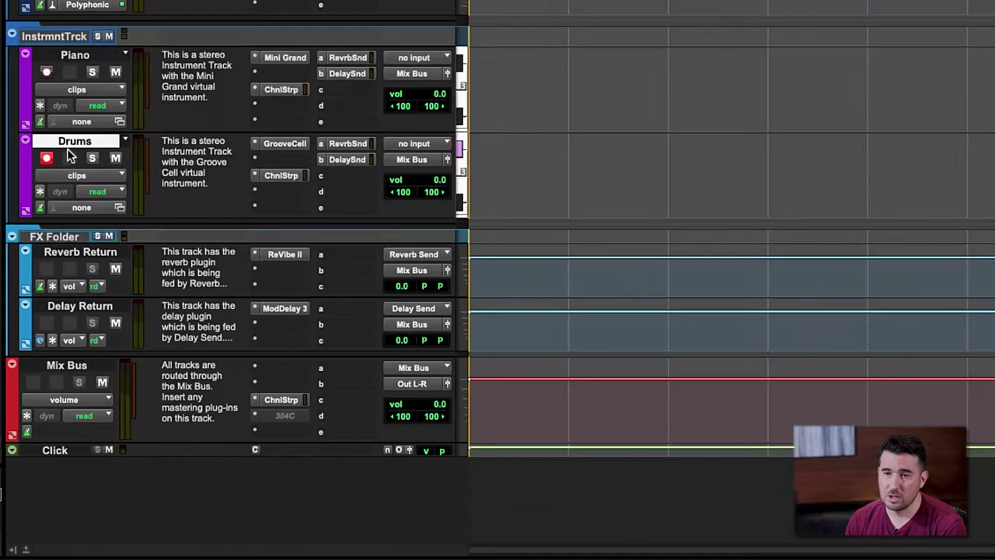
Open the Drums track's empty piano roll in the MIDI Editor
{"action": "right_click", "coordinate": [68, 144]}
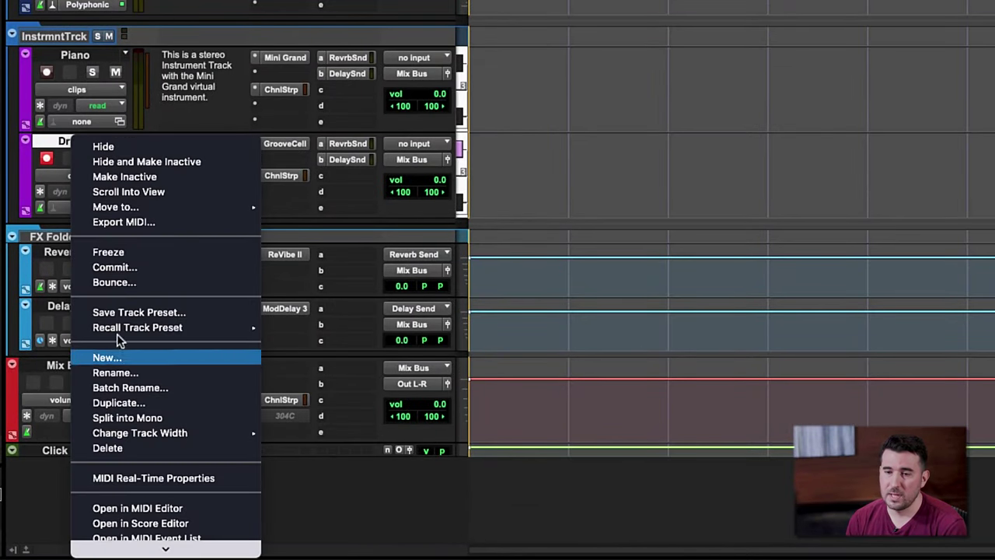
{"action": "left_click", "coordinate": [141, 477]}
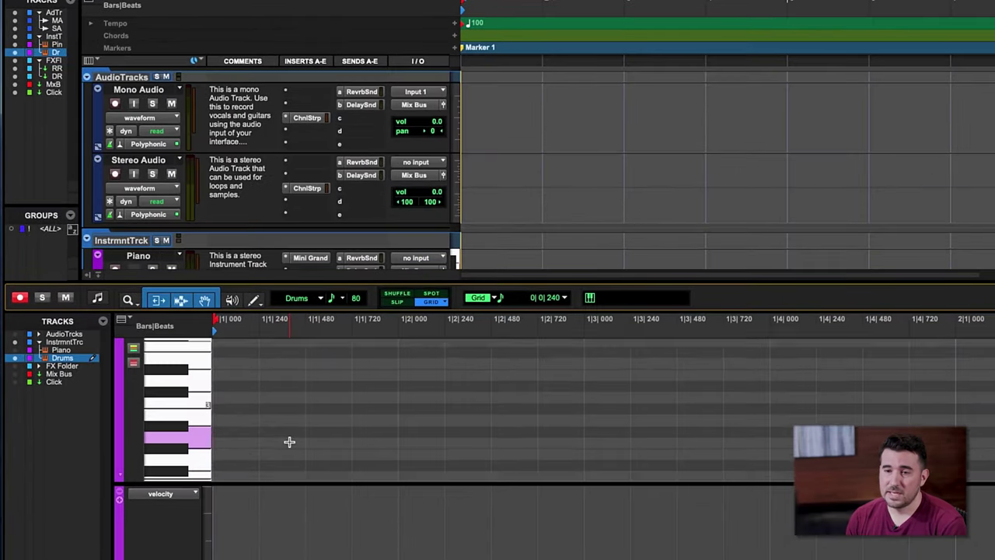
Select one bar, 1|1|000 to 2|1|000, in the MIDI Editor ruler
{"action": "scroll", "coordinate": [289, 442], "scroll_direction": "down", "scroll_amount": 5}
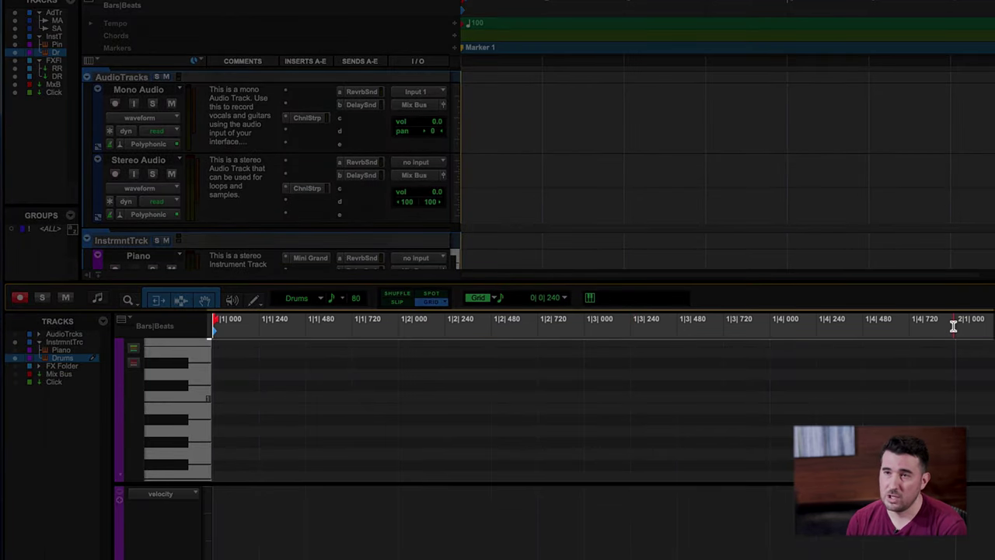
{"action": "mouse_move", "coordinate": [953, 325]}
{"action": "left_mouse_down"}
{"action": "mouse_move", "coordinate": [624, 334]}
{"action": "mouse_move", "coordinate": [213, 323]}
{"action": "left_mouse_up"}
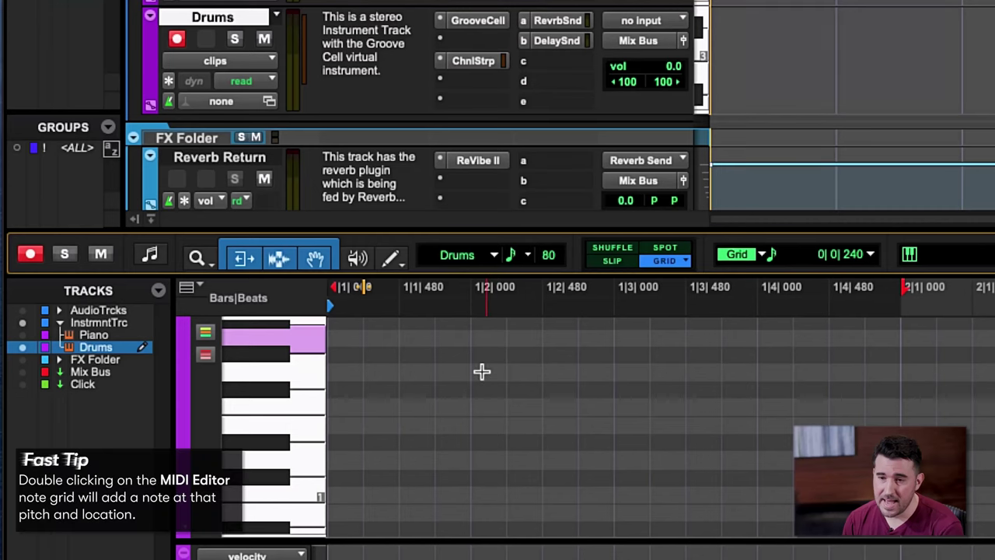
Draw low notes on beats 1 and 3, higher notes on beats 2 and 4, and audition
{"action": "double_click", "coordinate": [344, 495]}
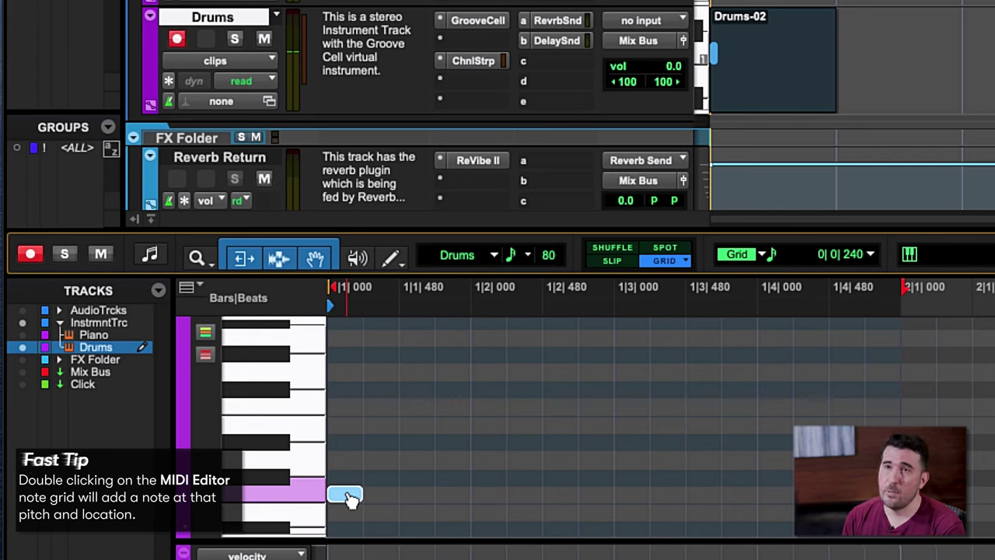
{"action": "key", "text": "space"}
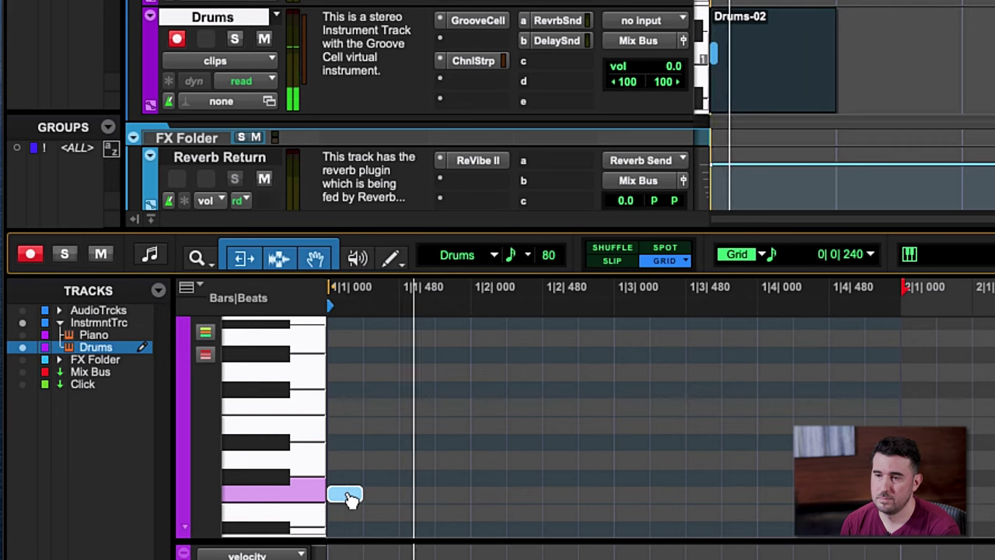
{"action": "key", "text": "space"}
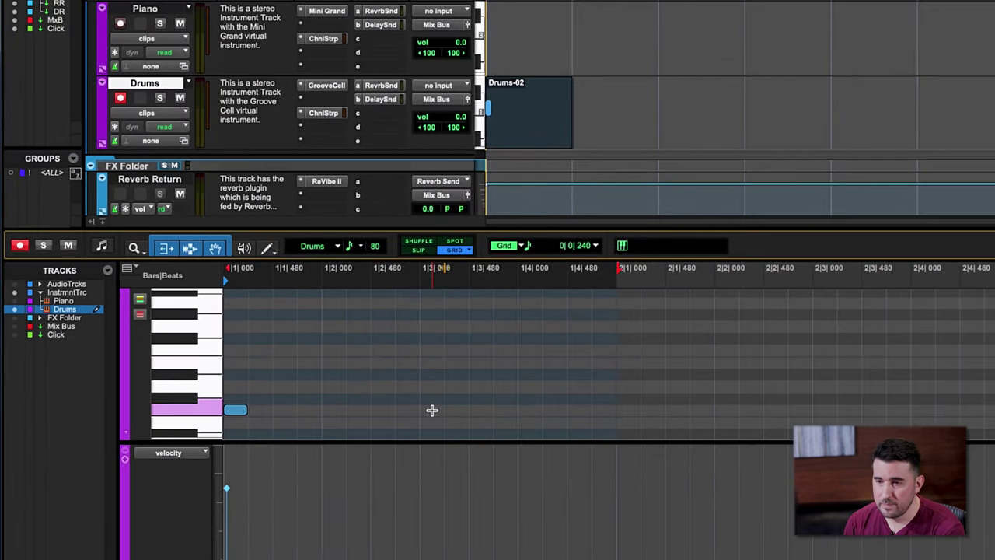
{"action": "left_click", "coordinate": [432, 409]}
{"action": "left_click", "coordinate": [336, 398]}
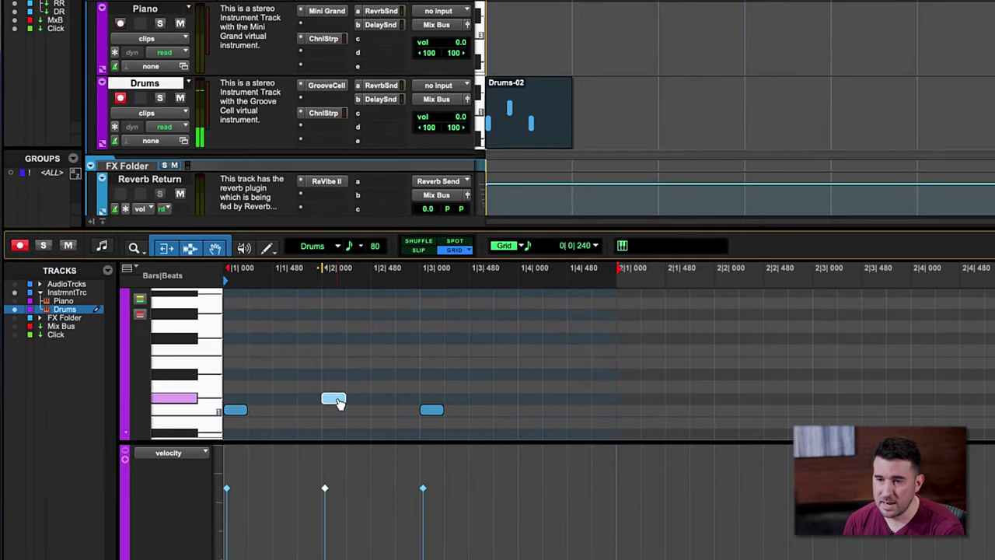
{"action": "left_click", "coordinate": [527, 398]}
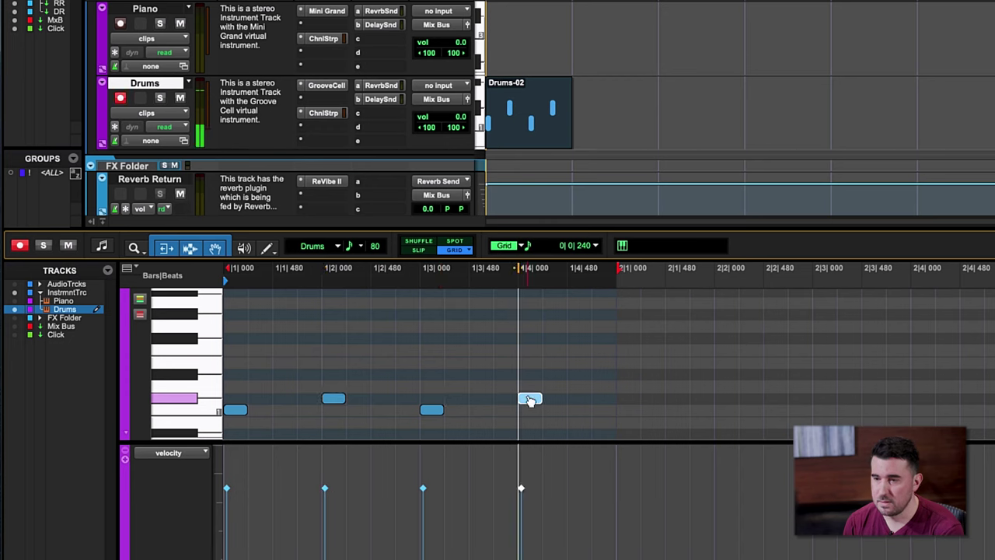
{"action": "key", "text": "space"}
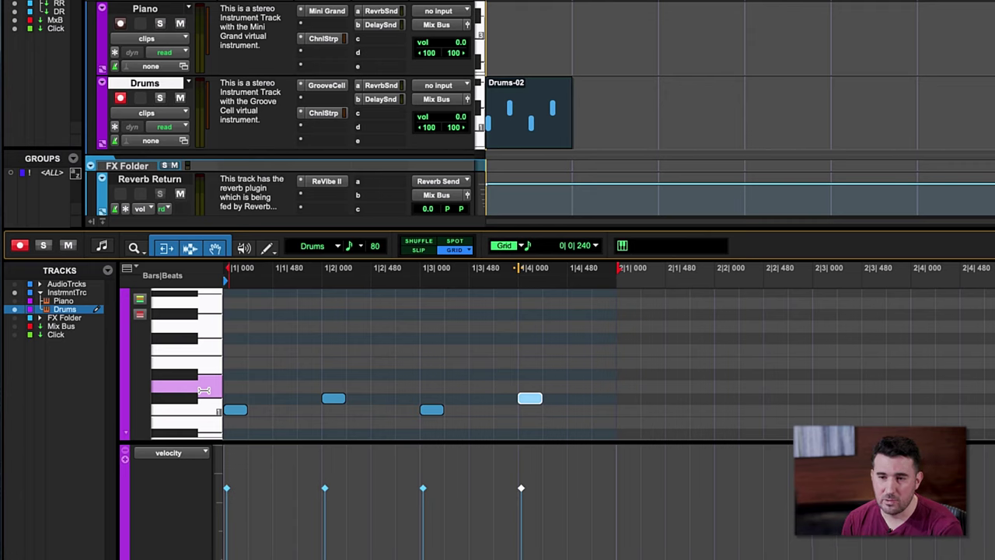
Add eight eighth notes from 1|1|000 to 1|4|480 on a higher key, then play
{"action": "left_click", "coordinate": [204, 388]}
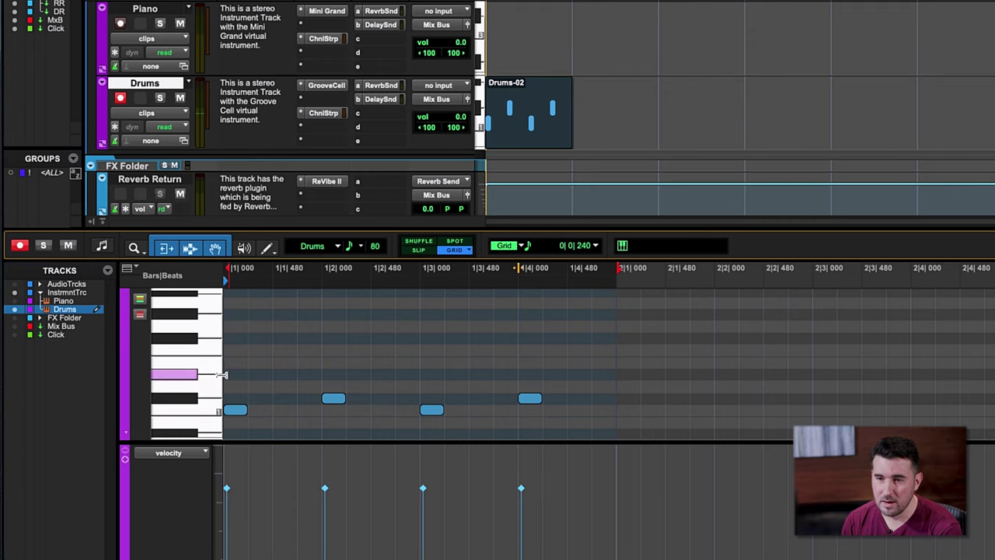
{"action": "left_click", "coordinate": [226, 375]}
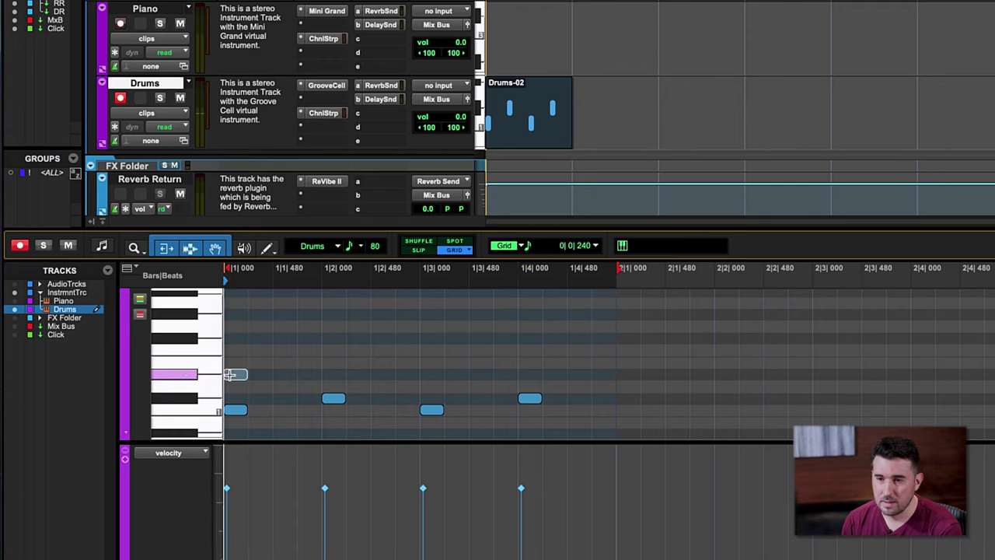
{"action": "left_click", "coordinate": [281, 375]}
{"action": "left_click", "coordinate": [330, 375]}
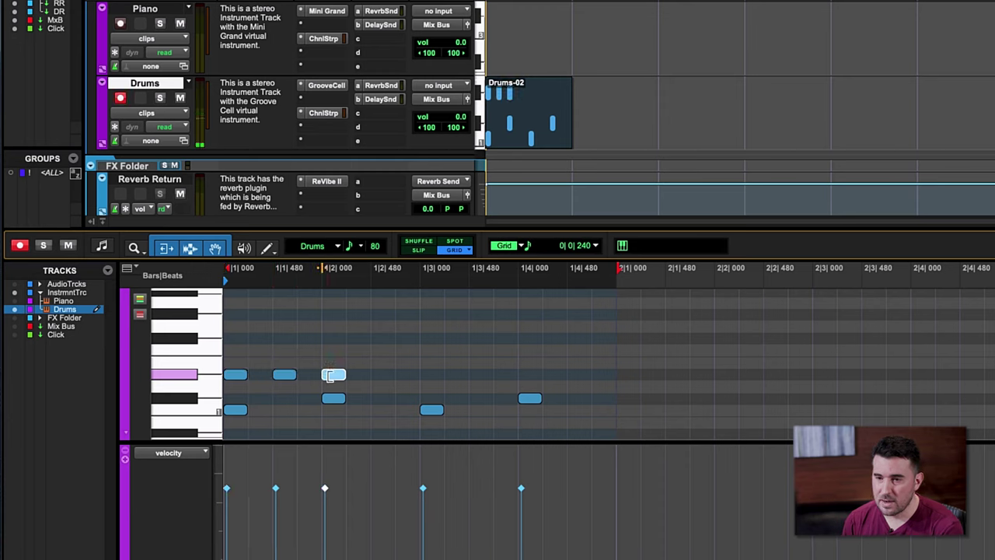
{"action": "left_click", "coordinate": [380, 375]}
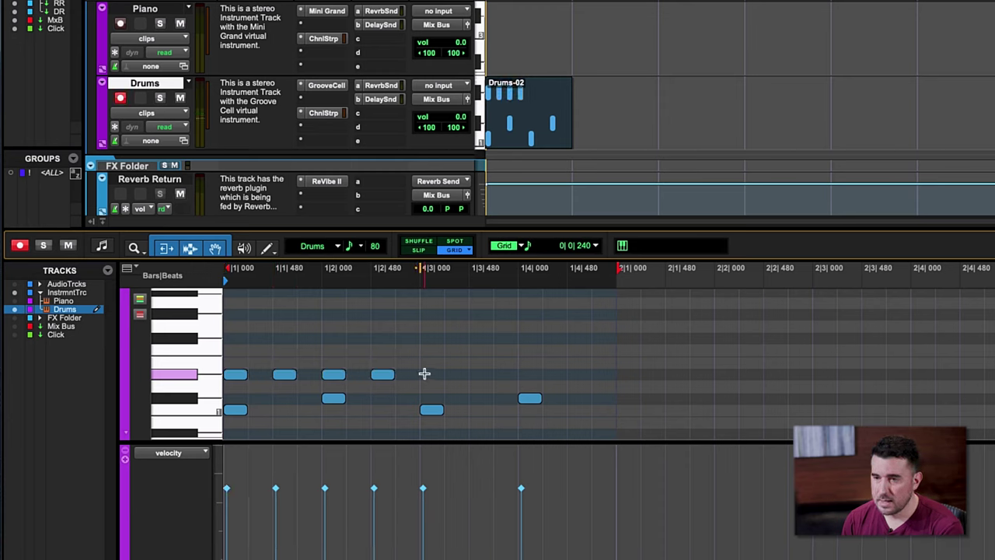
{"action": "left_click", "coordinate": [428, 375]}
{"action": "left_click", "coordinate": [480, 375]}
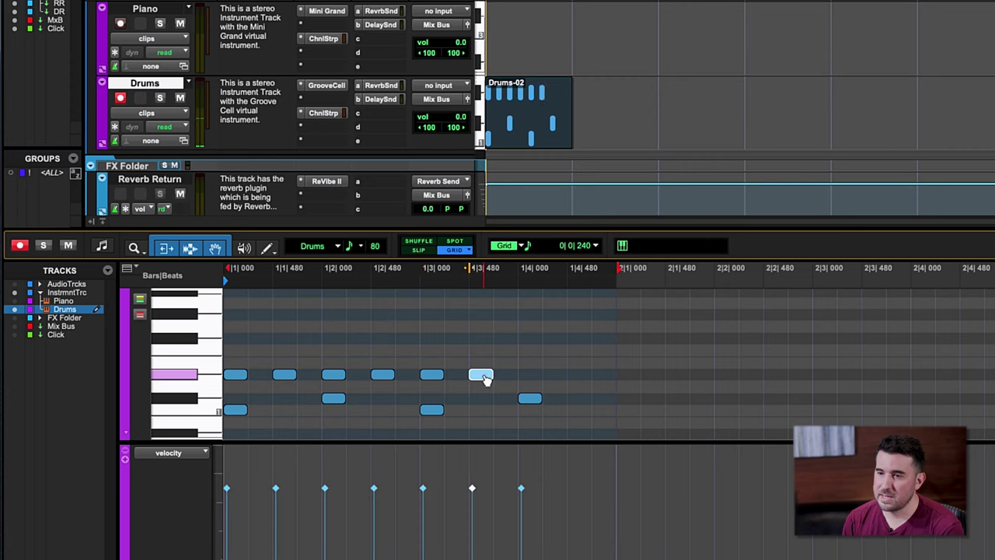
{"action": "left_click", "coordinate": [529, 374]}
{"action": "left_click", "coordinate": [582, 376]}
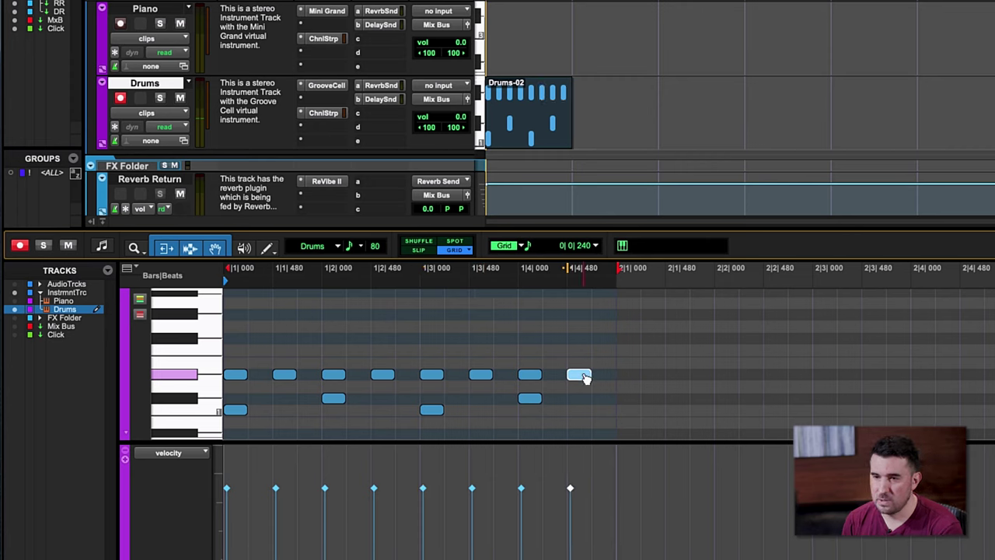
{"action": "key", "text": "space"}
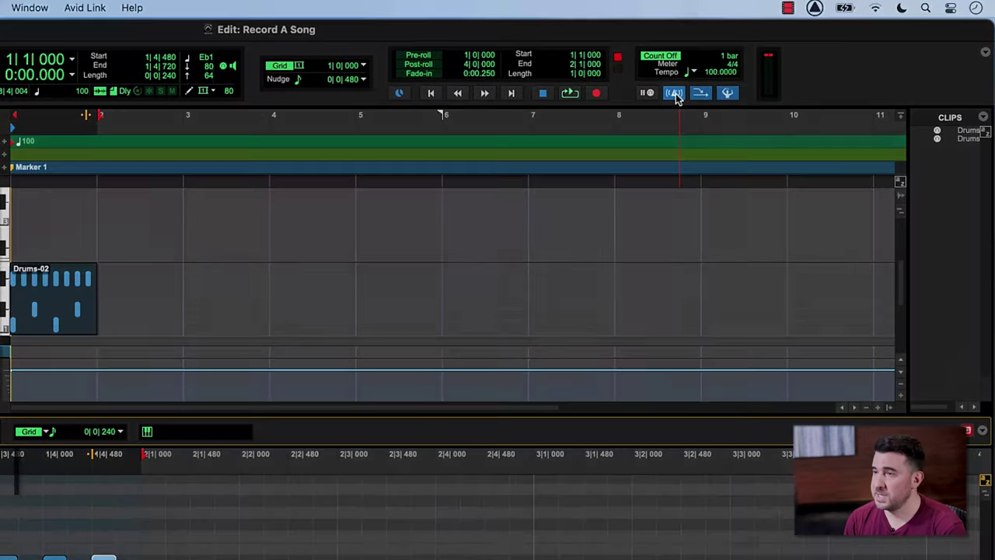
Toggle the Metronome off in the Edit window transport
{"action": "left_click", "coordinate": [673, 93]}
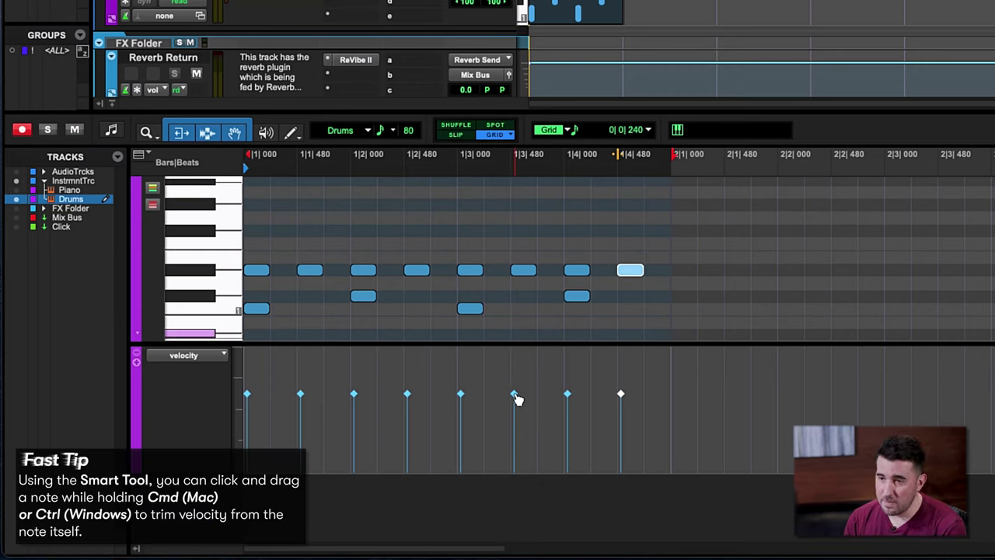
Raise every note in the eighth-note line to full velocity and play it back
{"action": "left_click_drag", "start_coordinate": [515, 394], "coordinate": [517, 352]}
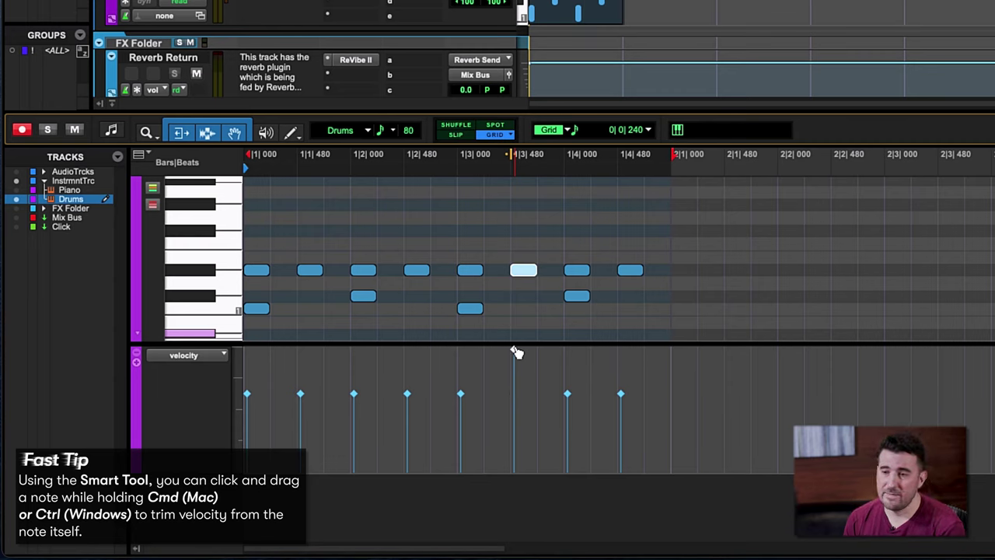
{"action": "left_click_drag", "start_coordinate": [517, 352], "coordinate": [517, 445]}
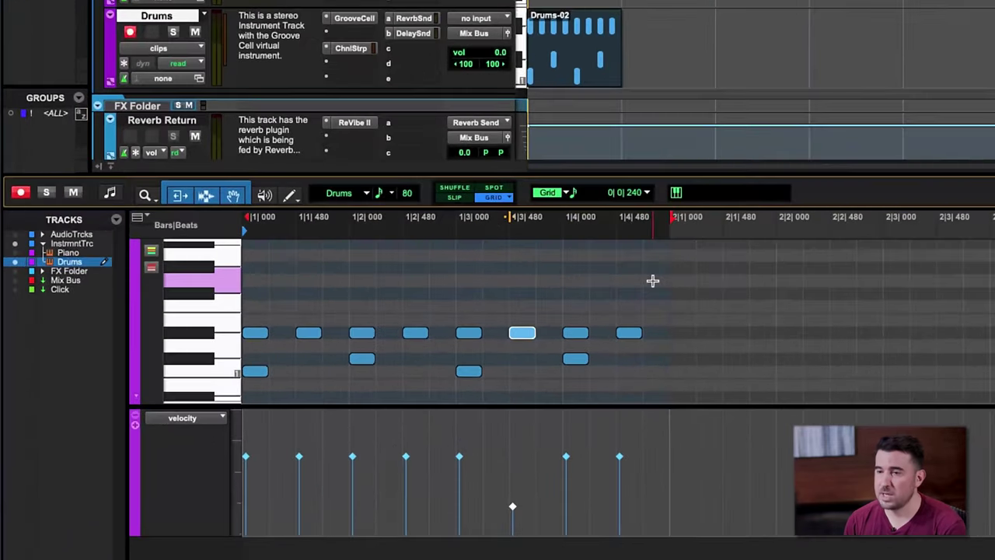
{"action": "mouse_move", "coordinate": [652, 281]}
{"action": "left_mouse_down"}
{"action": "mouse_move", "coordinate": [262, 363]}
{"action": "mouse_move", "coordinate": [242, 393]}
{"action": "left_mouse_up"}
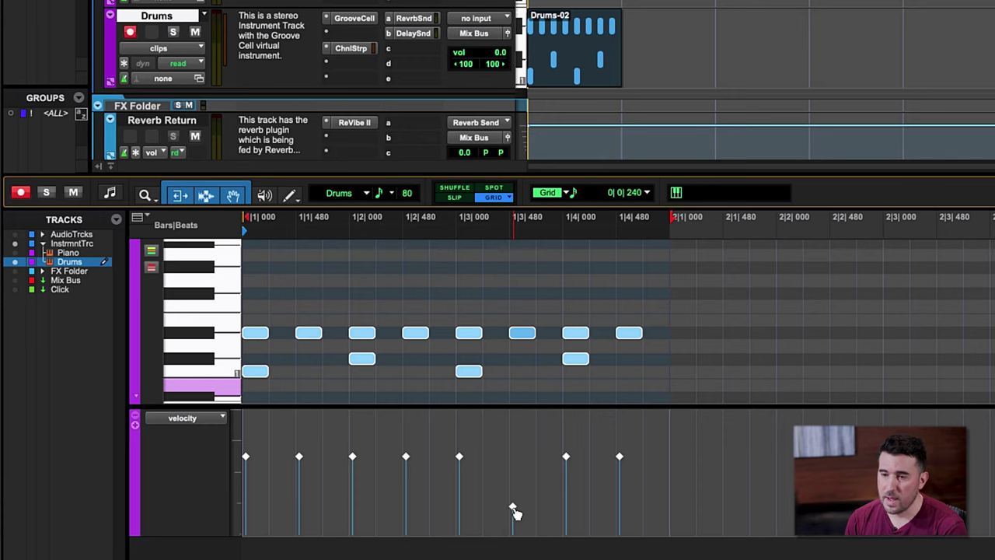
{"action": "left_click_drag", "start_coordinate": [514, 509], "coordinate": [515, 408]}
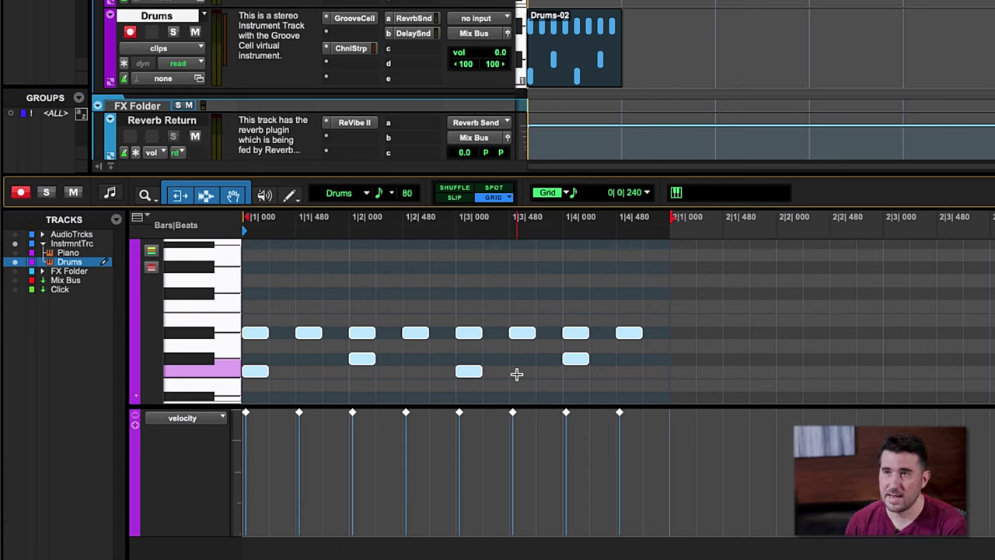
{"action": "key", "text": "space"}
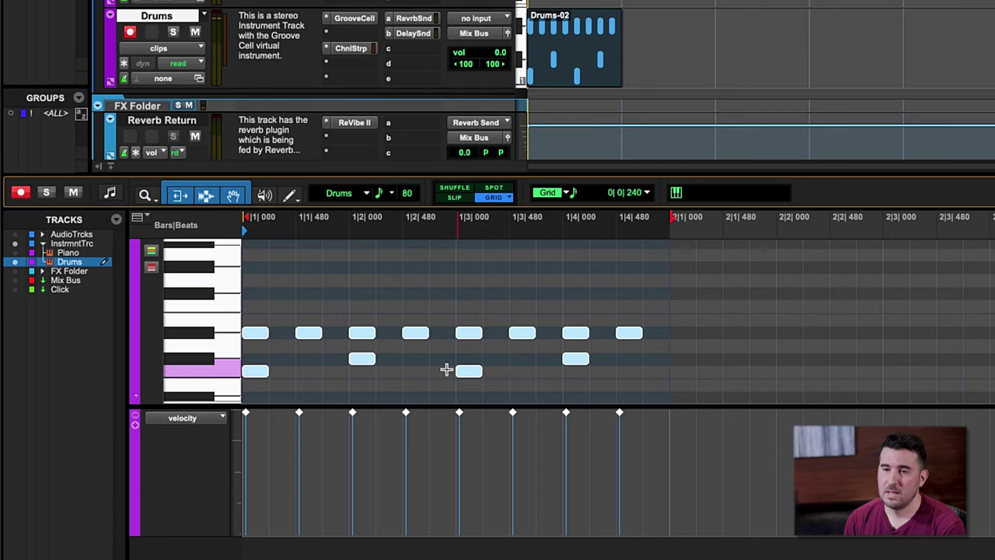
Lower the velocities of the four off-beat eighth notes well below the on-beats, then audition
{"action": "left_click", "coordinate": [294, 306]}
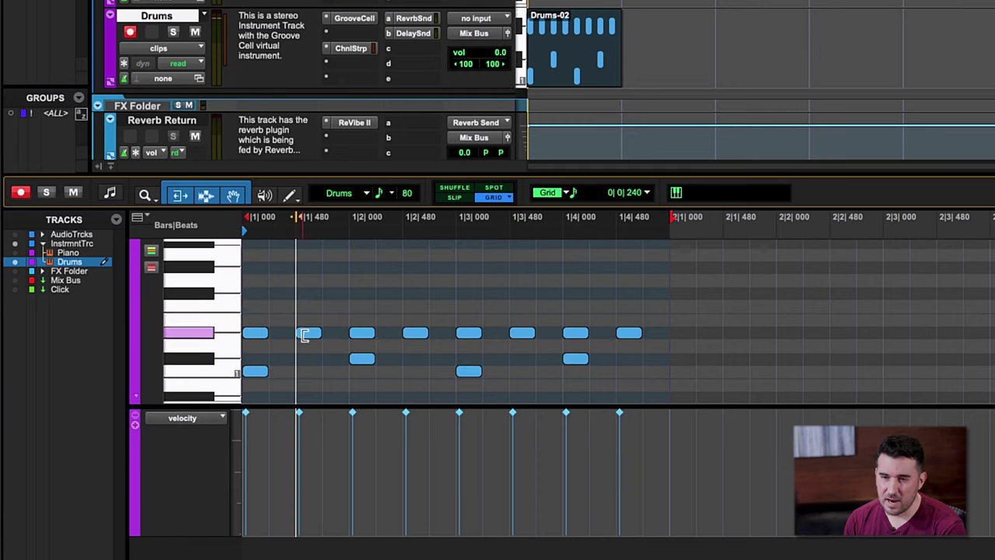
{"action": "left_click", "coordinate": [311, 336]}
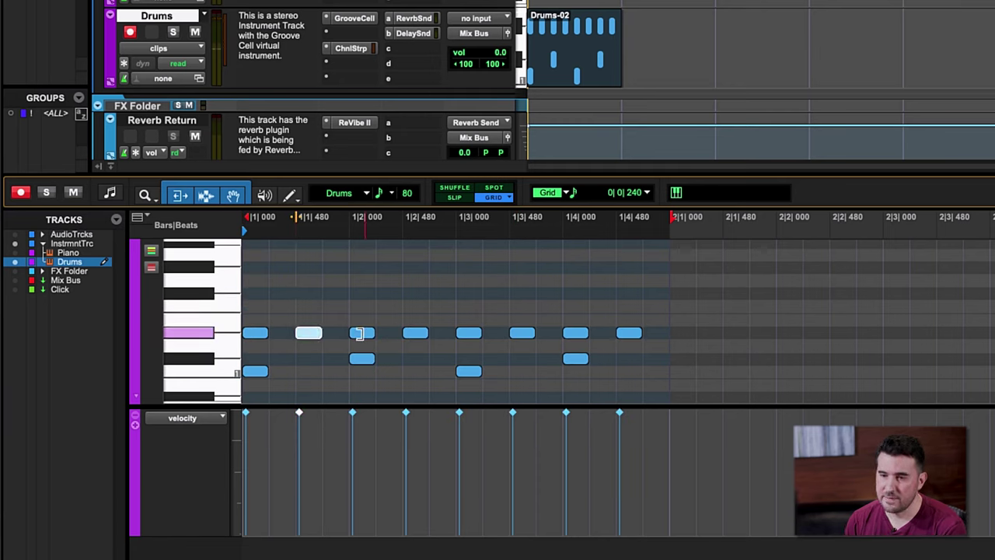
{"action": "left_click", "coordinate": [413, 335], "text": "shift"}
{"action": "left_click", "coordinate": [519, 336], "text": "shift"}
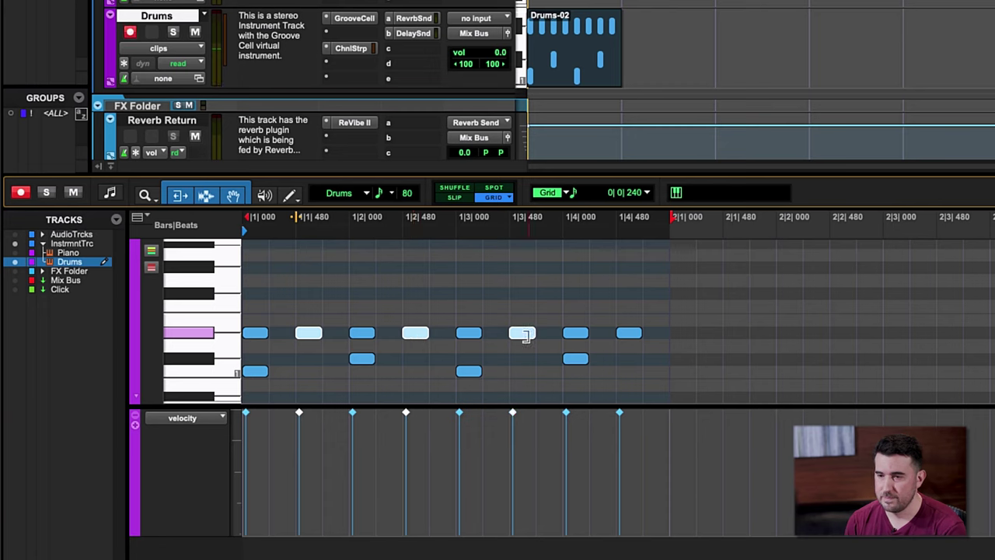
{"action": "left_click", "coordinate": [627, 334], "text": "shift"}
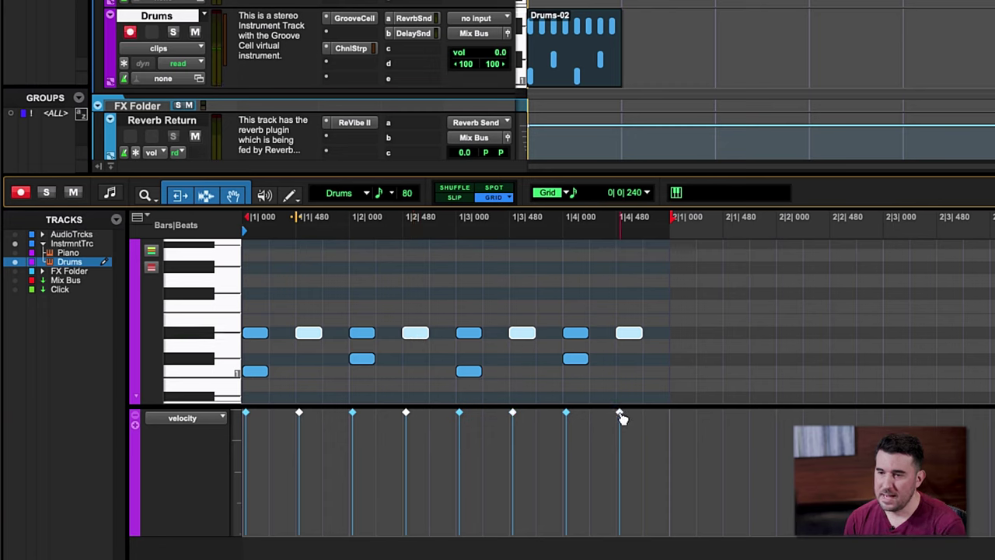
{"action": "left_click_drag", "start_coordinate": [620, 415], "coordinate": [619, 504]}
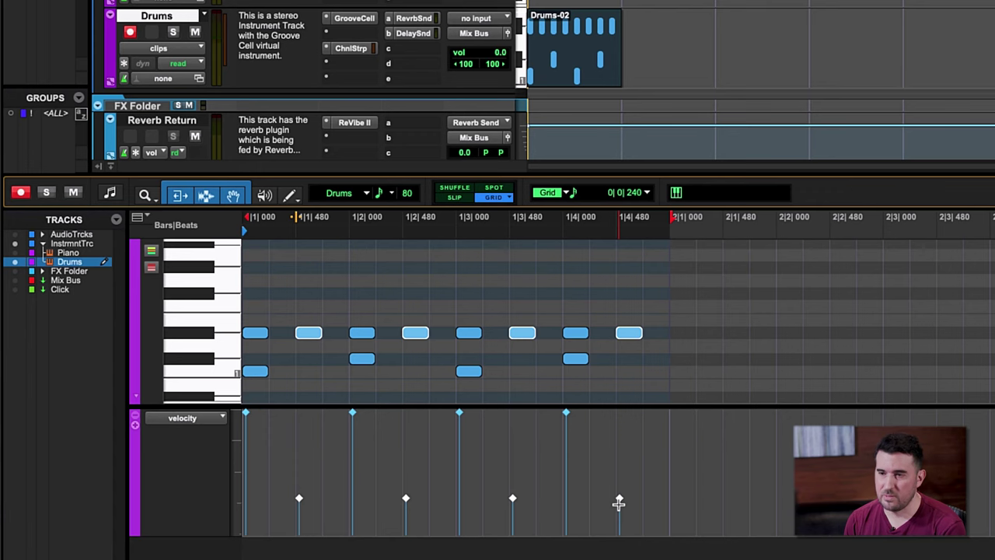
{"action": "key", "text": "space"}
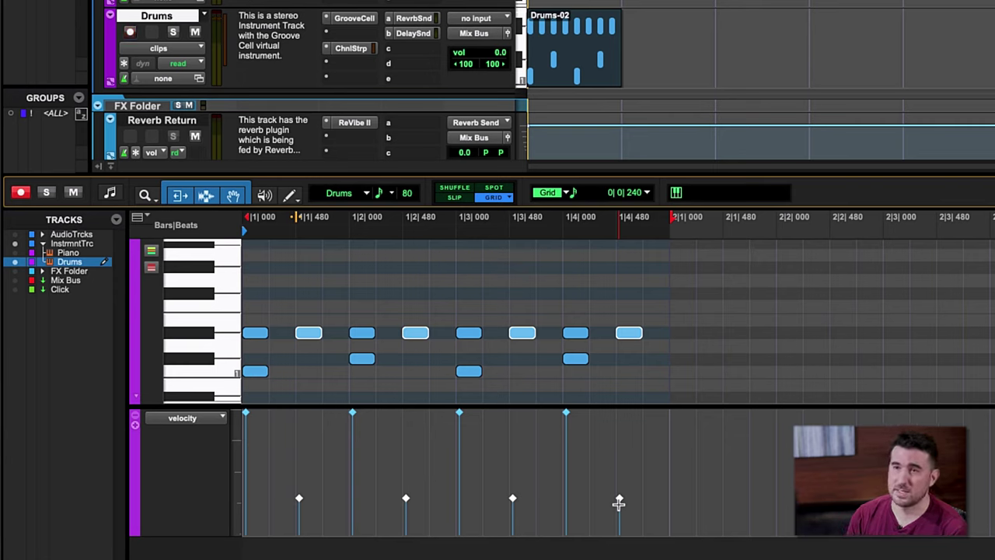
Pencil in a hit before beat 3, new-key hits on beats 2 and 4, and a final pickup note
{"action": "left_click", "coordinate": [443, 333]}
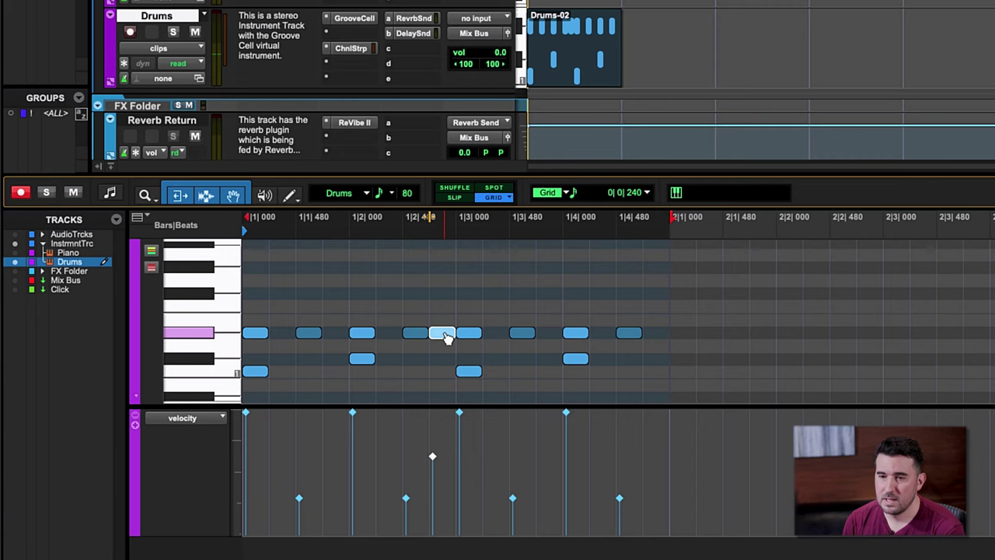
{"action": "left_click", "coordinate": [225, 322]}
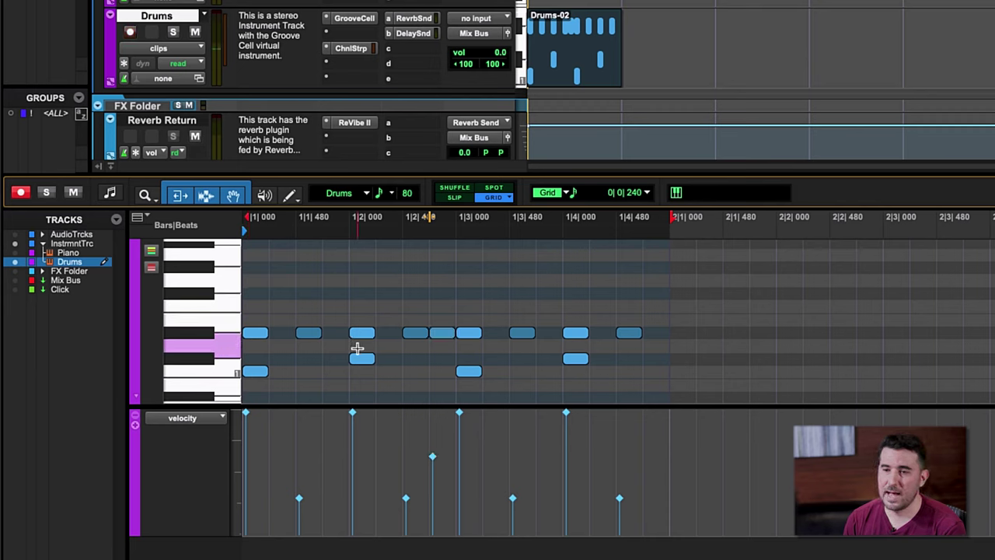
{"action": "left_click", "coordinate": [358, 347]}
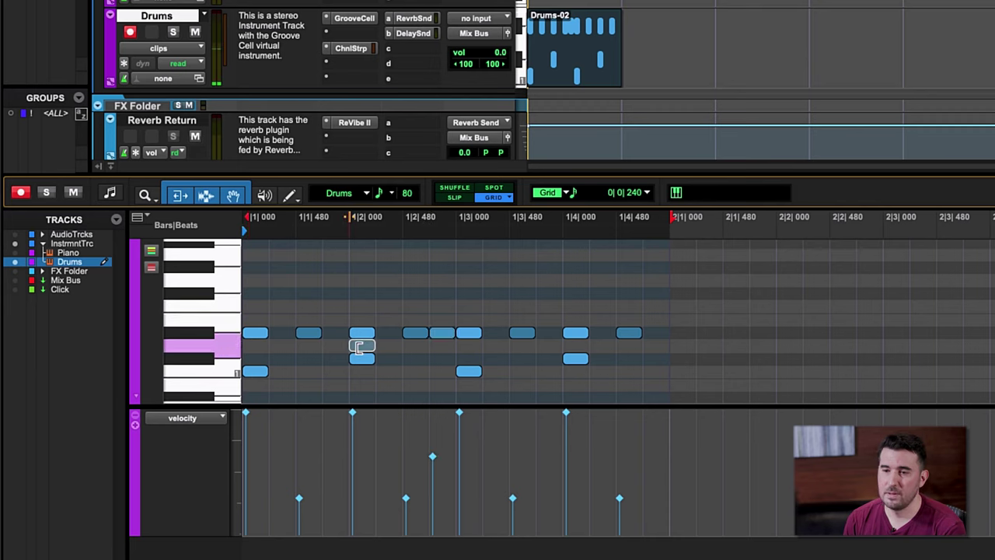
{"action": "left_click", "coordinate": [576, 346]}
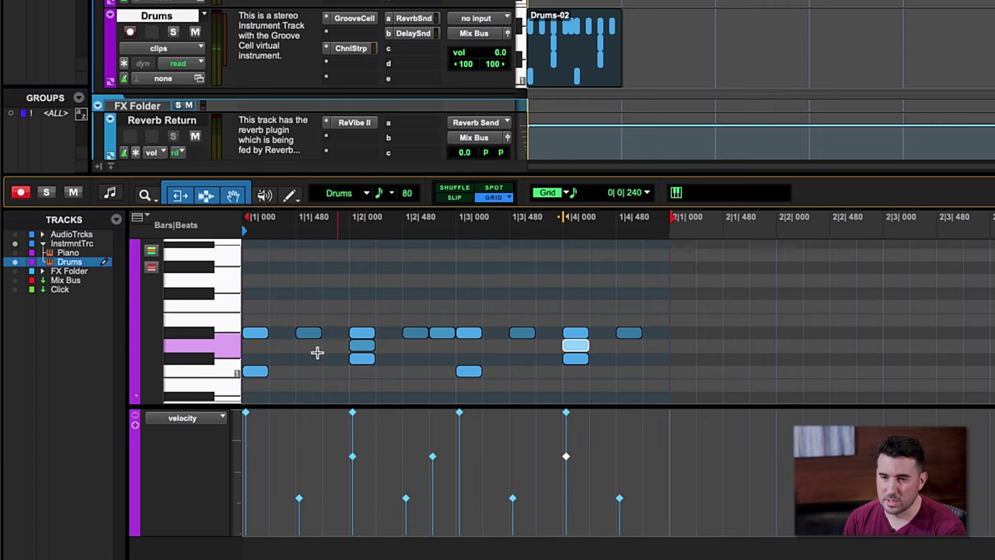
{"action": "left_click_drag", "start_coordinate": [226, 371], "coordinate": [220, 358]}
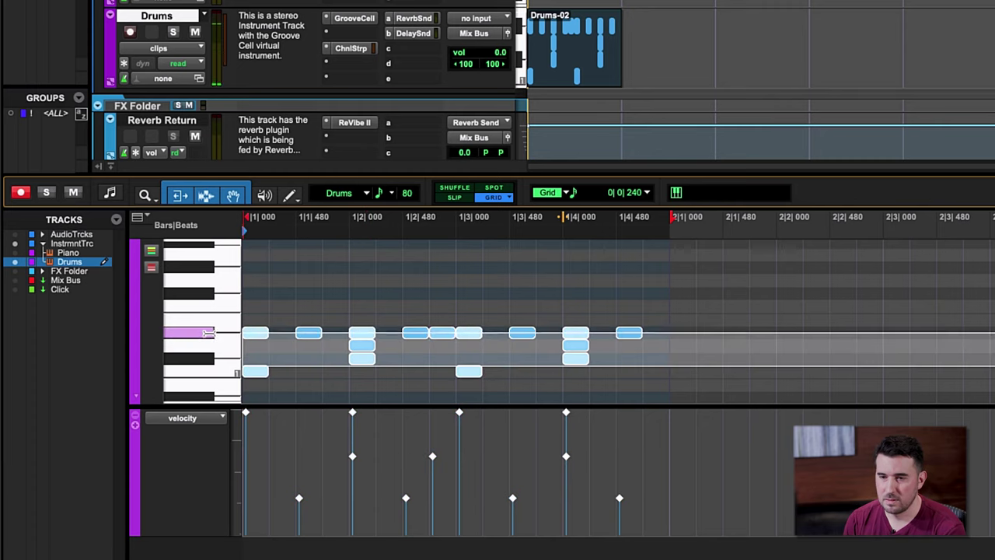
{"action": "left_click", "coordinate": [209, 323]}
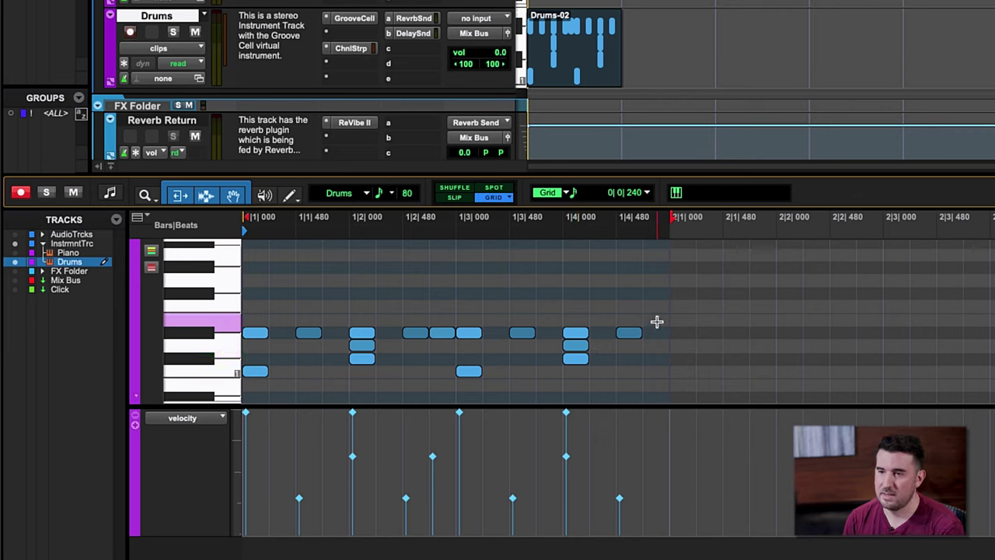
{"action": "left_click", "coordinate": [657, 321]}
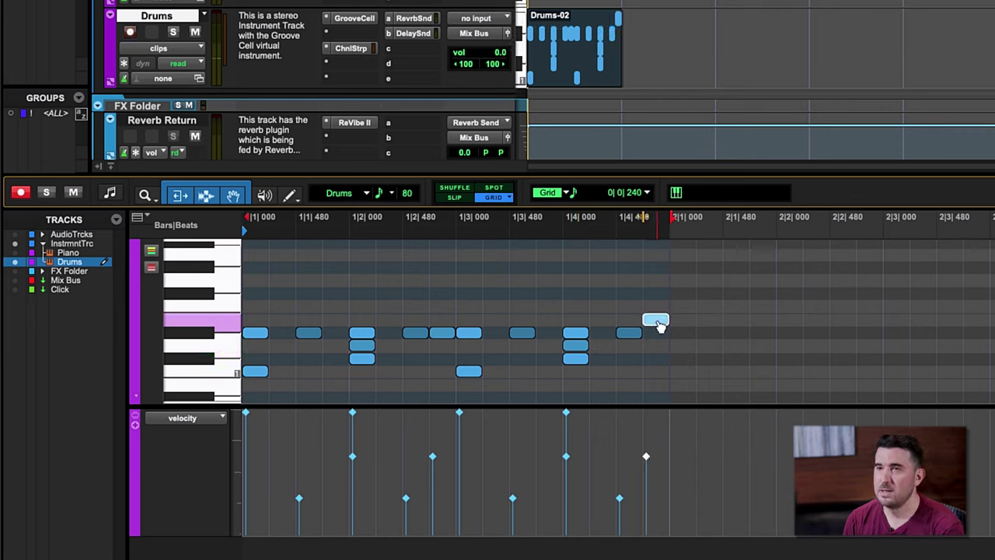
Duplicate the bar 1 drum notes into bar 2 with Ctrl+D, selecting through the end of bar 2
{"action": "key", "text": "space"}
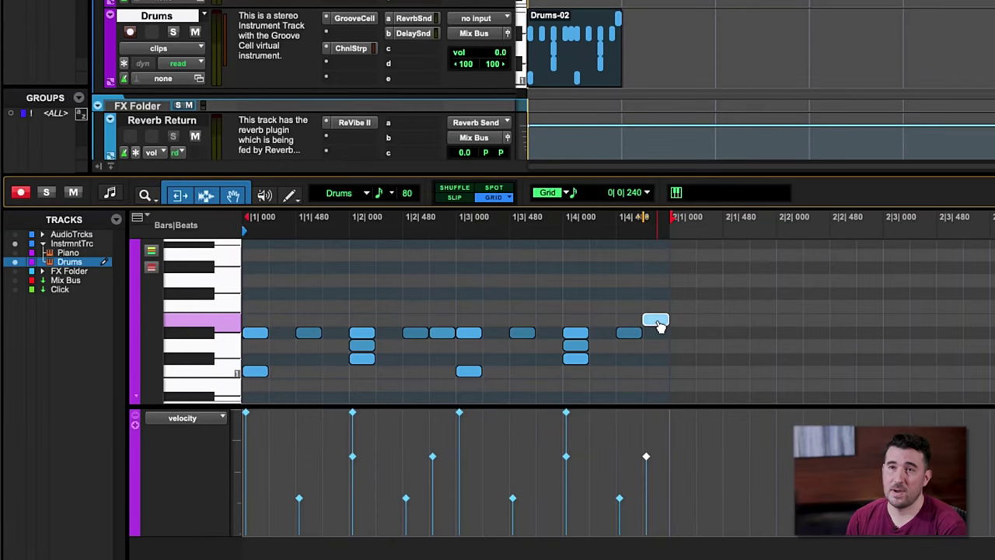
{"action": "left_click_drag", "start_coordinate": [704, 273], "coordinate": [253, 381]}
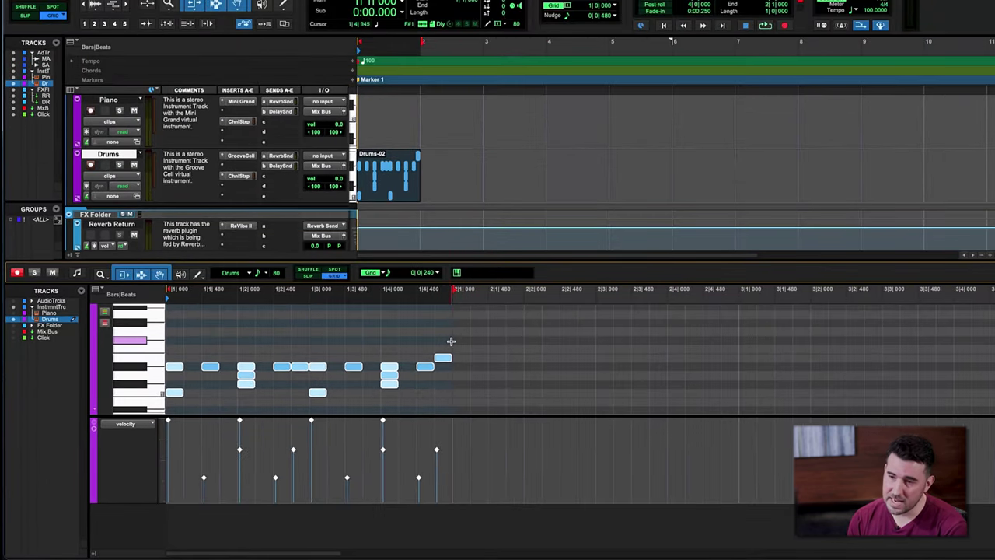
{"action": "left_click", "coordinate": [451, 341]}
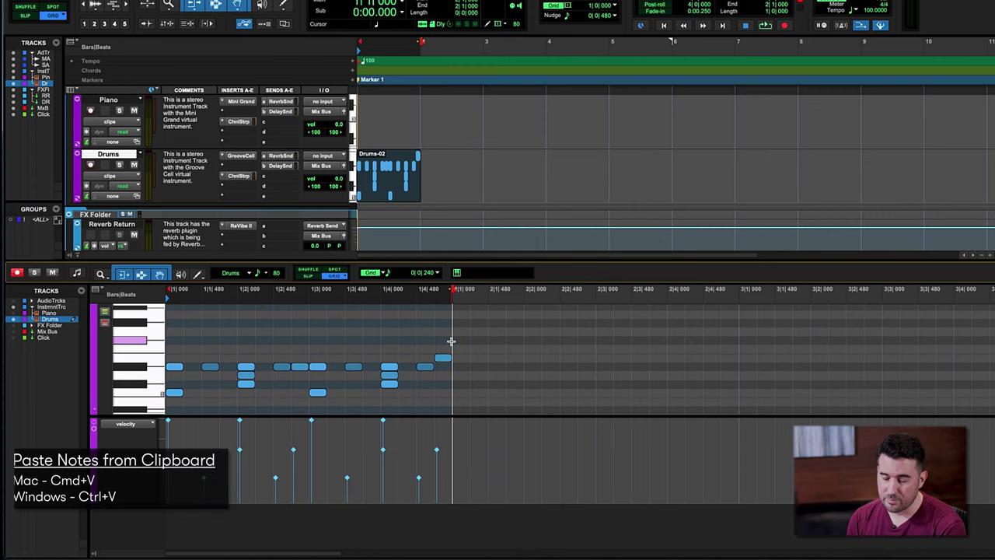
{"action": "key", "text": "ctrl+v"}
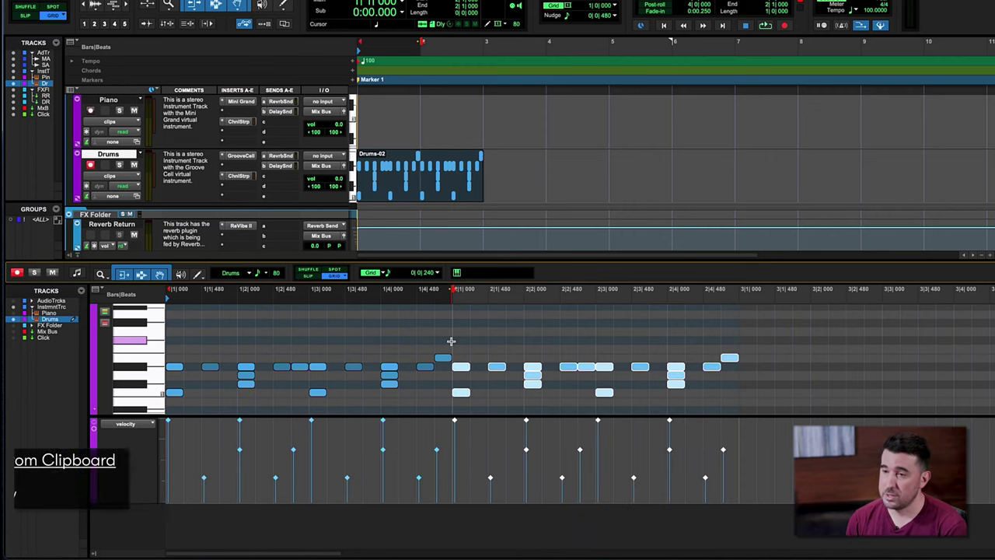
{"action": "key", "text": "ctrl+z"}
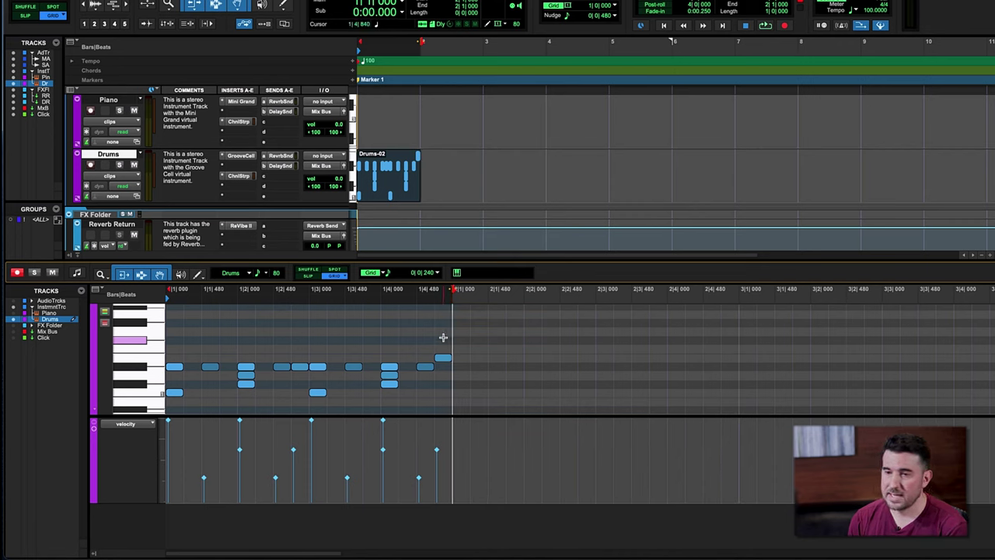
{"action": "left_click_drag", "start_coordinate": [443, 337], "coordinate": [174, 400]}
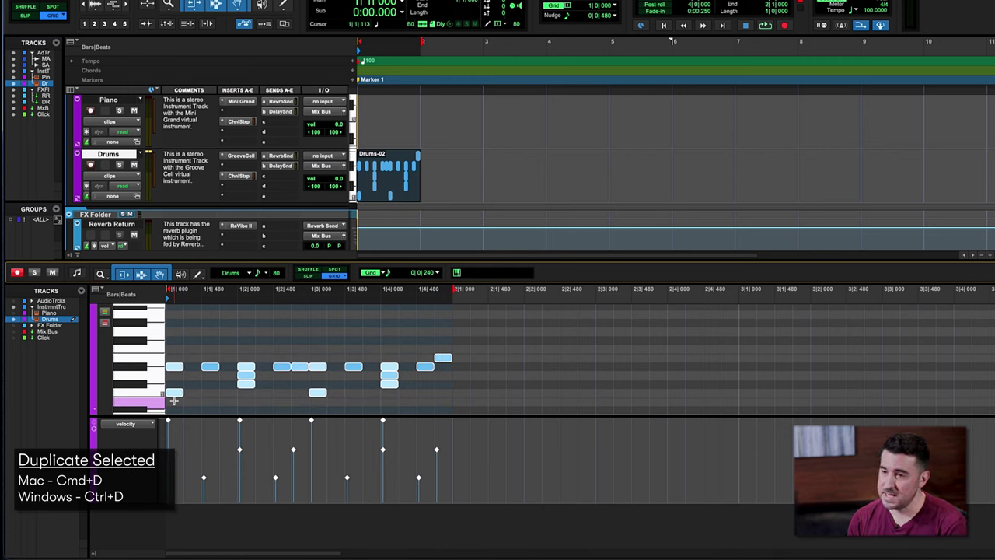
{"action": "key", "text": "ctrl+d"}
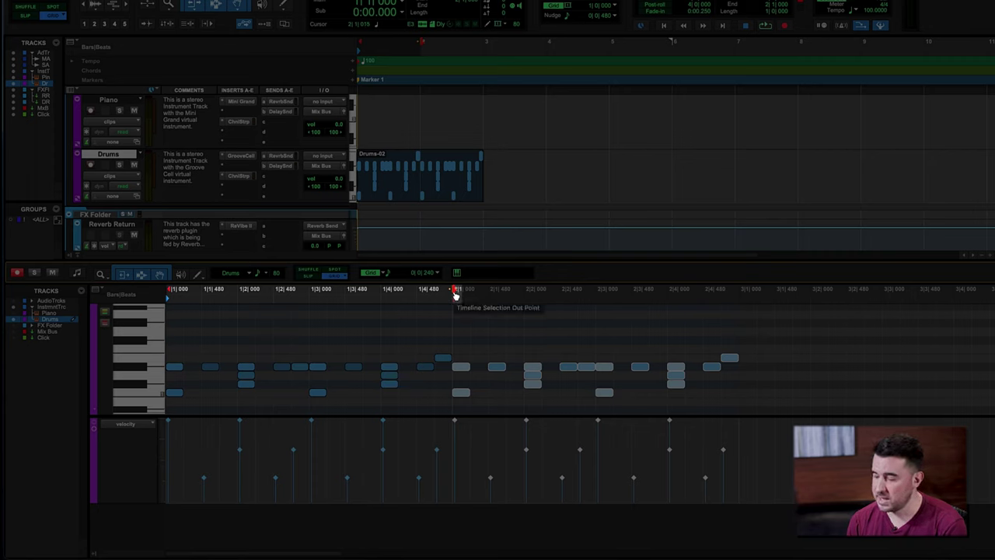
{"action": "left_click_drag", "start_coordinate": [456, 294], "coordinate": [731, 317]}
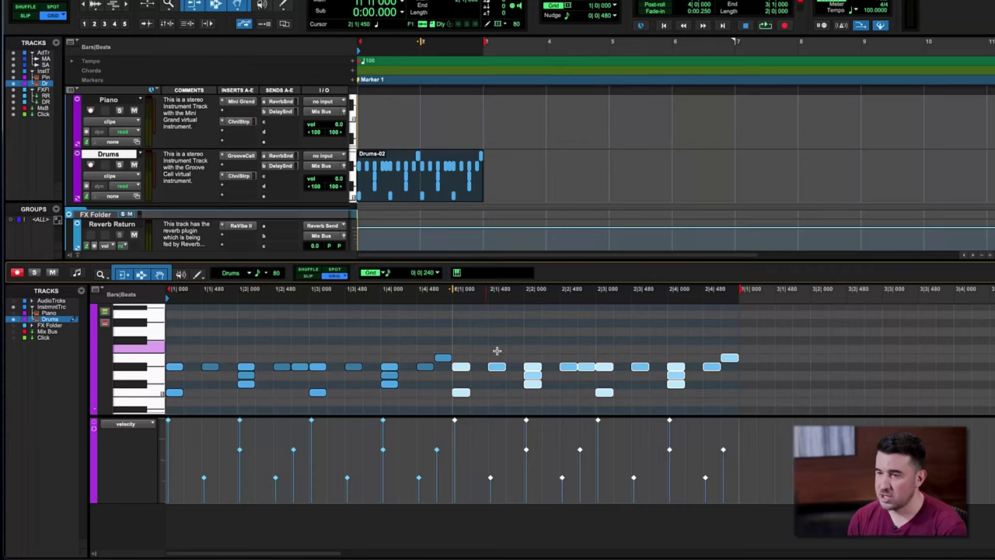
Add a hit at 2|3|480, then move the last hit to a higher drum, one step earlier and louder
{"action": "left_click", "coordinate": [658, 367]}
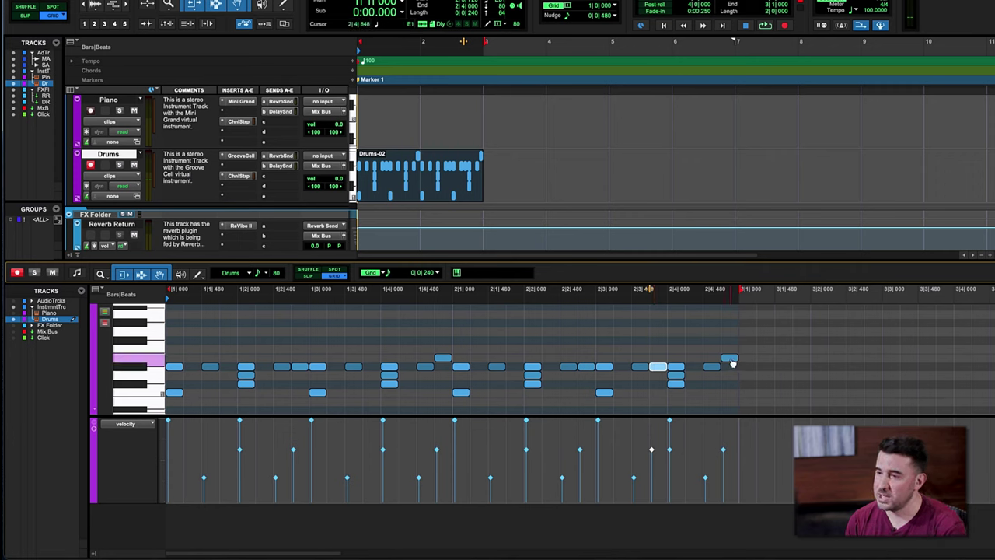
{"action": "left_click_drag", "start_coordinate": [732, 363], "coordinate": [731, 351]}
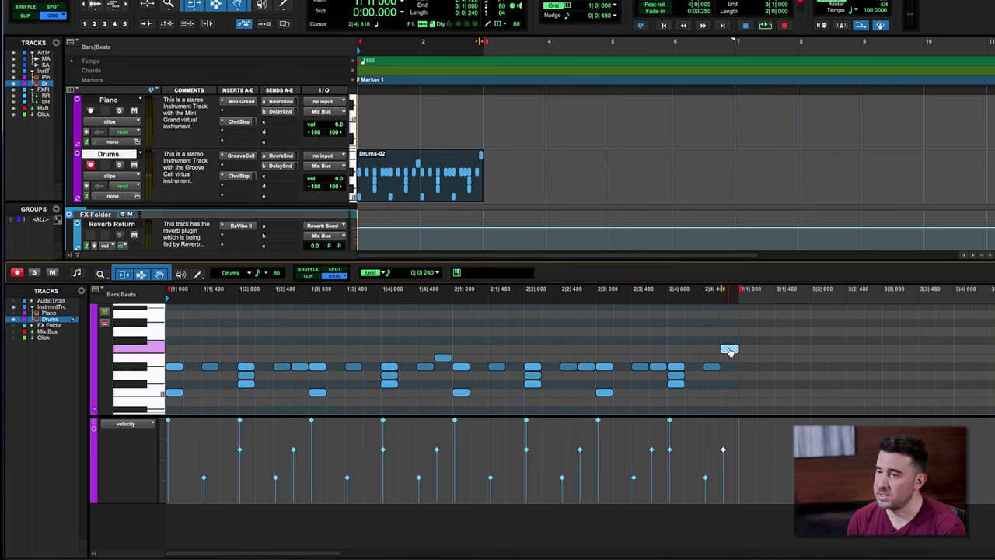
{"action": "left_click_drag", "start_coordinate": [730, 349], "coordinate": [711, 349]}
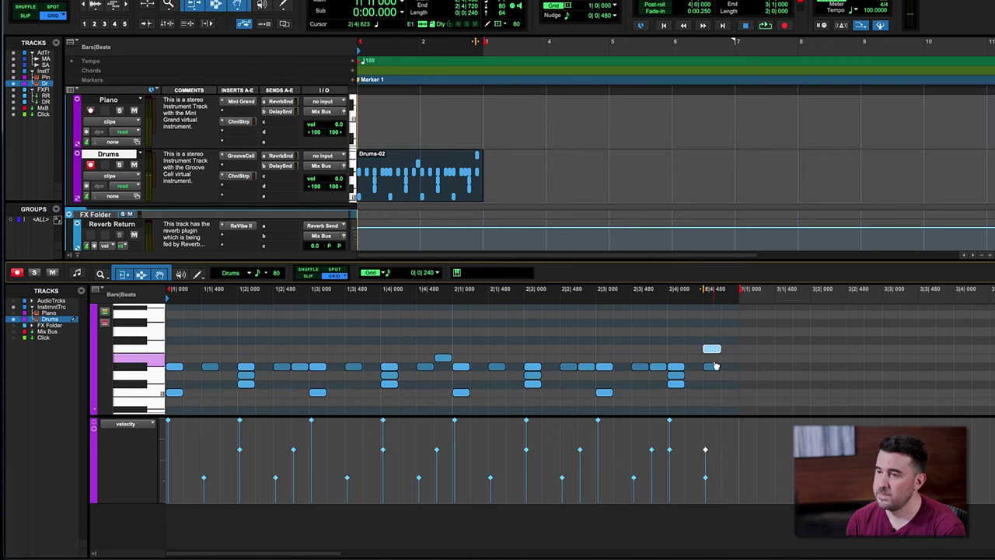
{"action": "left_click", "coordinate": [714, 368]}
{"action": "double_click", "coordinate": [713, 367]}
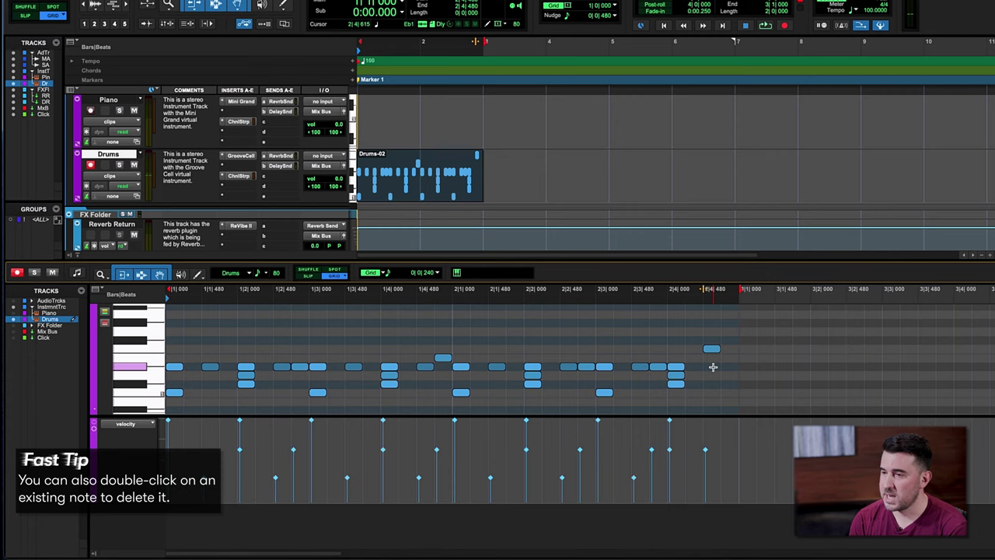
{"action": "mouse_move", "coordinate": [705, 450]}
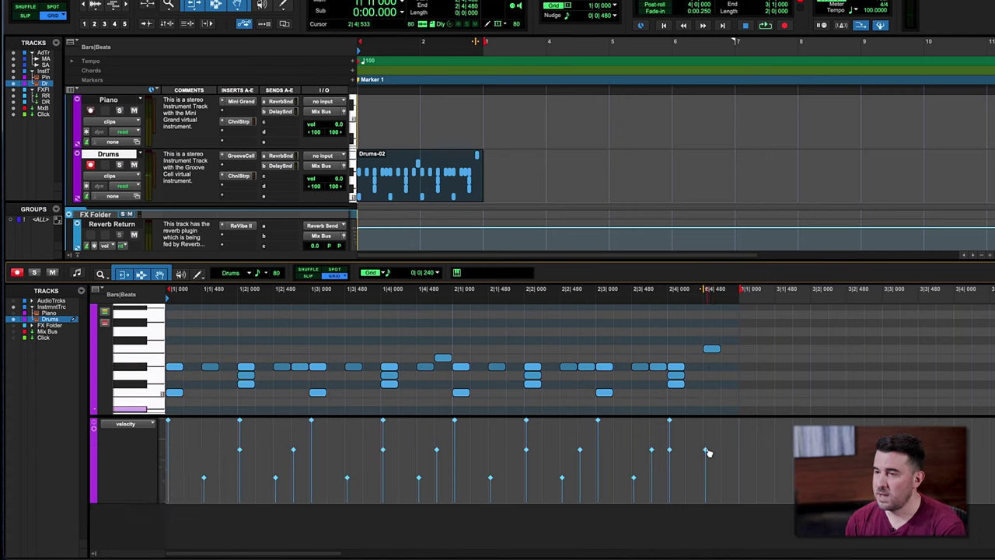
{"action": "left_click_drag", "start_coordinate": [707, 450], "coordinate": [708, 438]}
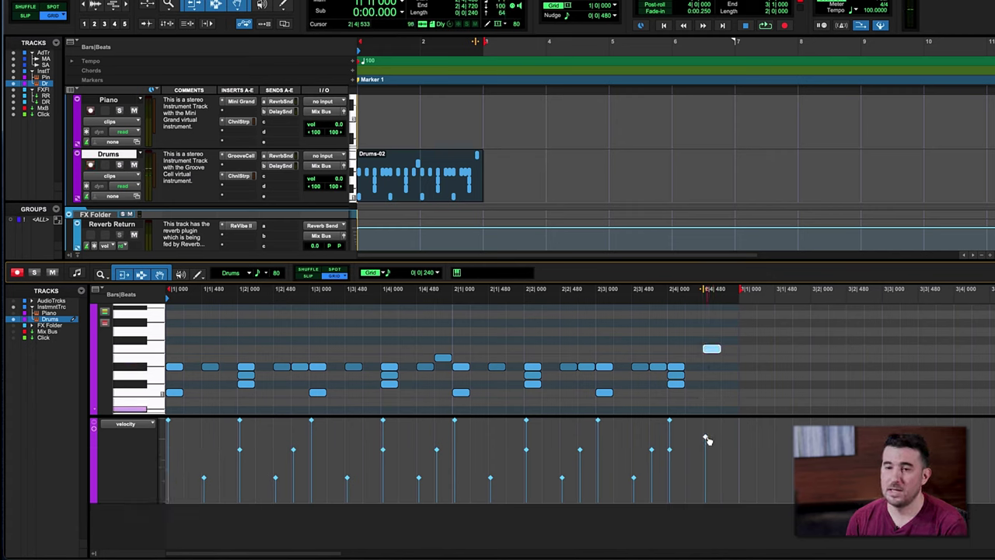
{"action": "key", "text": "space"}
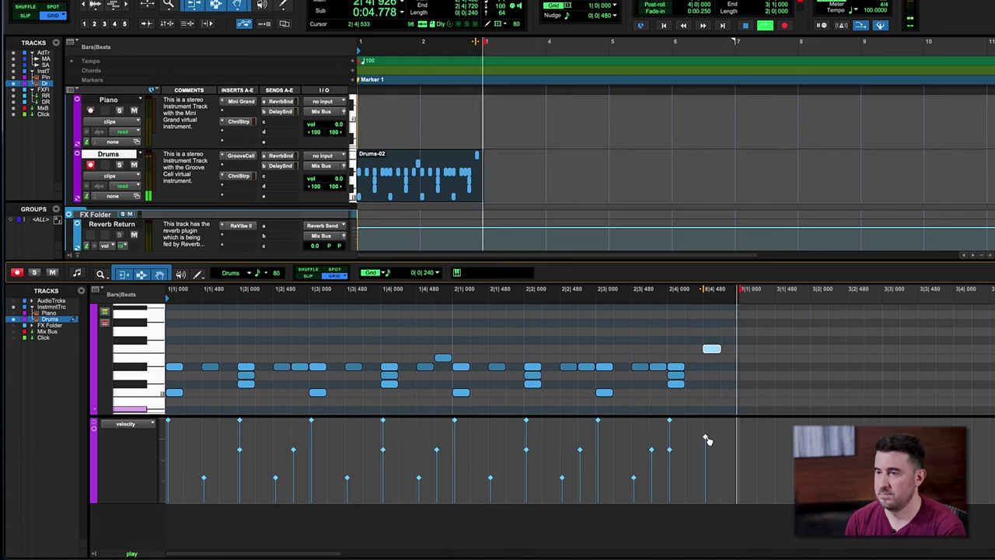
{"action": "key", "text": "space"}
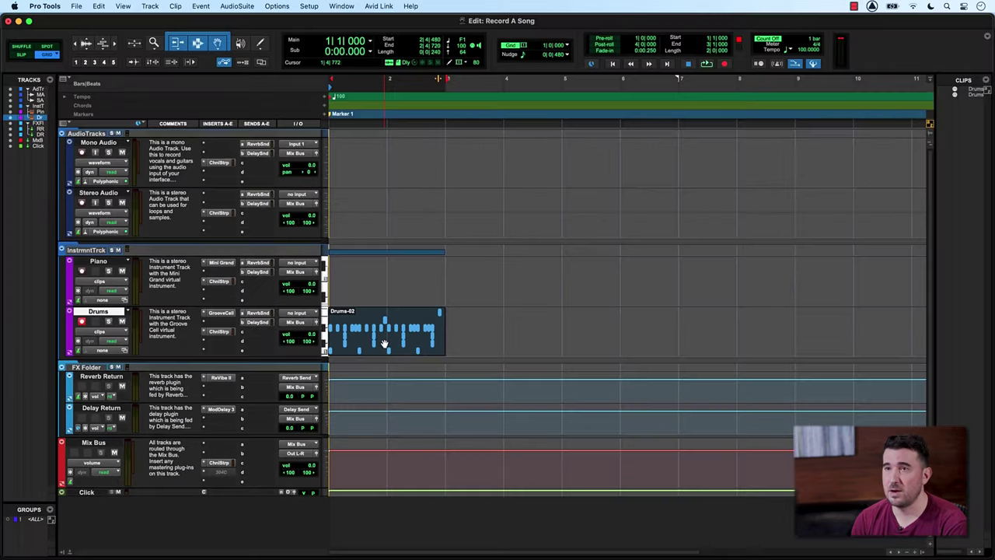
Open the Drums-02 clip in the docked MIDI Editor, then close it to show every track
{"action": "double_click", "coordinate": [381, 342]}
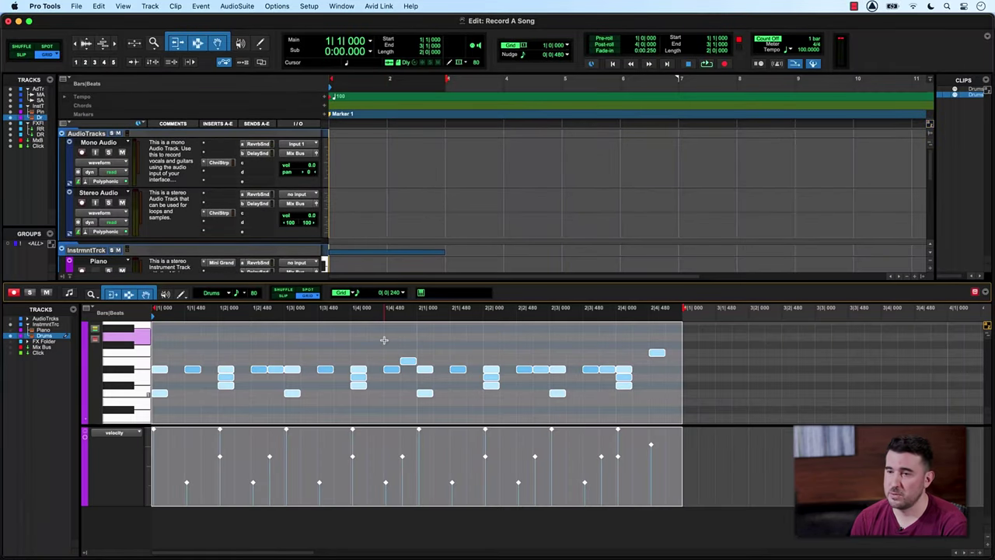
{"action": "left_click", "coordinate": [521, 281]}
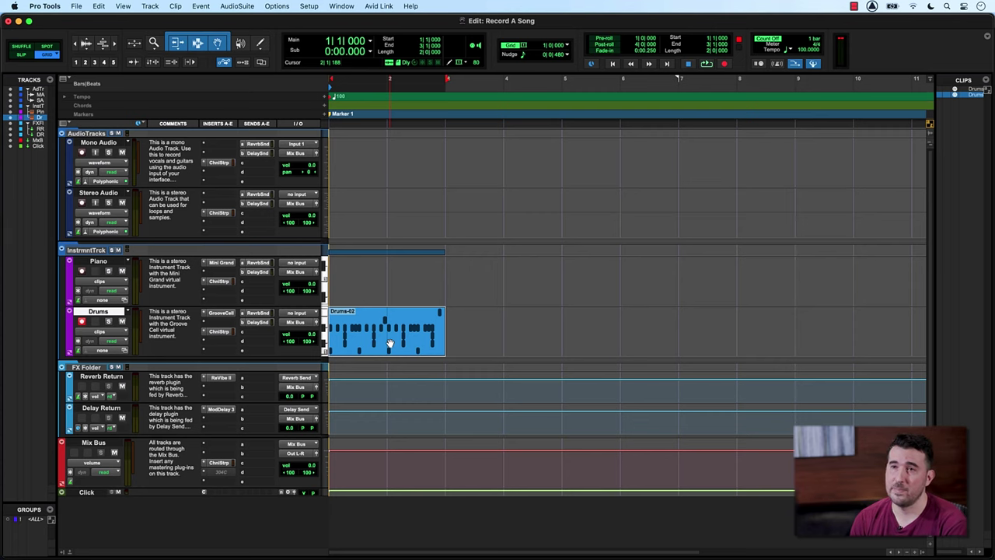
Loop the Drums-02 clip with Number of Loops set to 2
{"action": "right_click", "coordinate": [389, 343]}
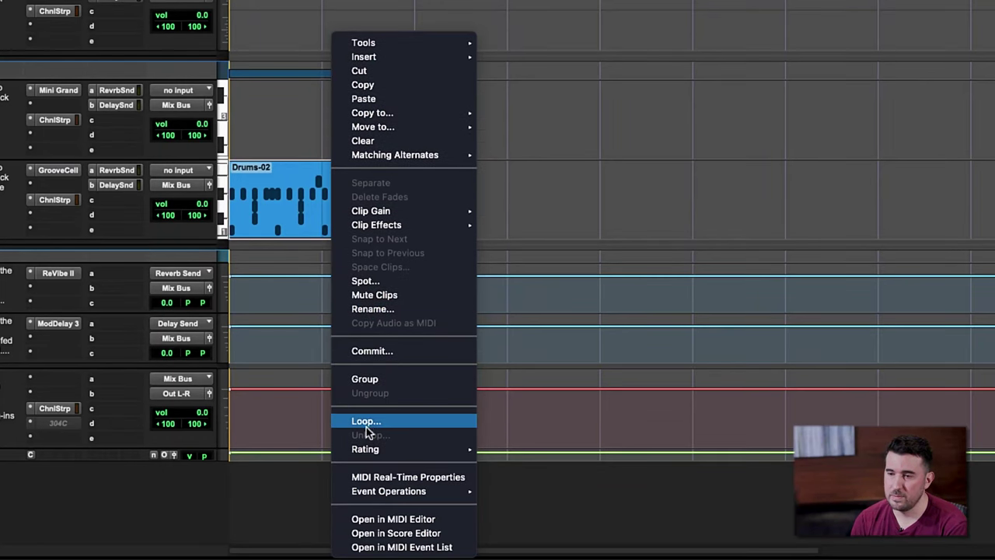
{"action": "left_click", "coordinate": [367, 424]}
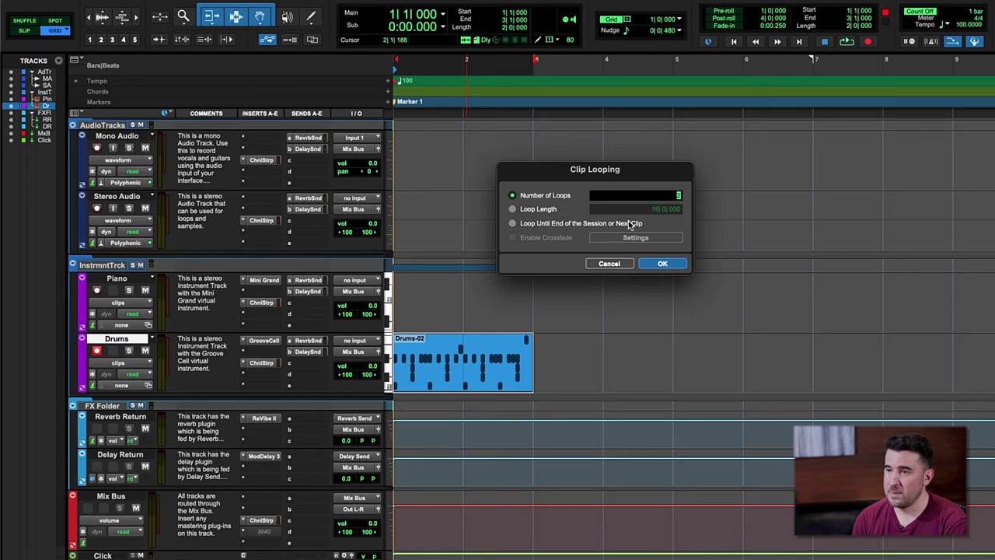
{"action": "left_click", "coordinate": [659, 264]}
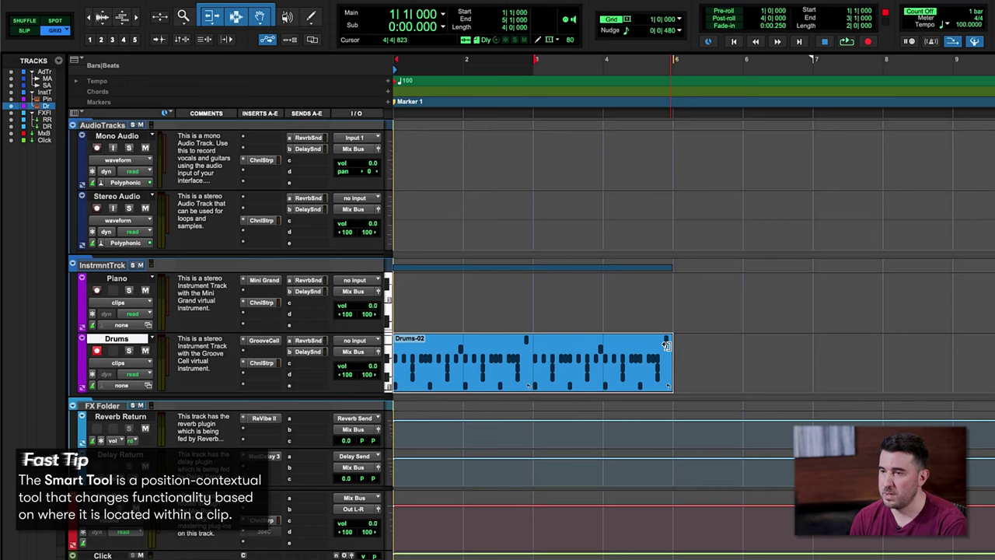
{"action": "left_click", "coordinate": [666, 345]}
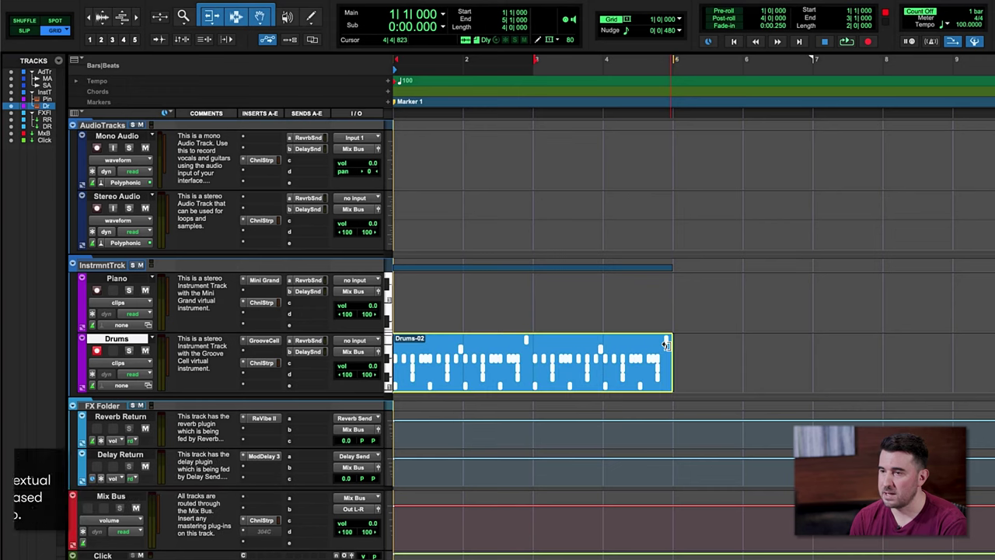
{"action": "mouse_move", "coordinate": [700, 348]}
{"action": "left_mouse_down"}
{"action": "mouse_move", "coordinate": [806, 348]}
{"action": "mouse_move", "coordinate": [657, 372]}
{"action": "left_mouse_up"}
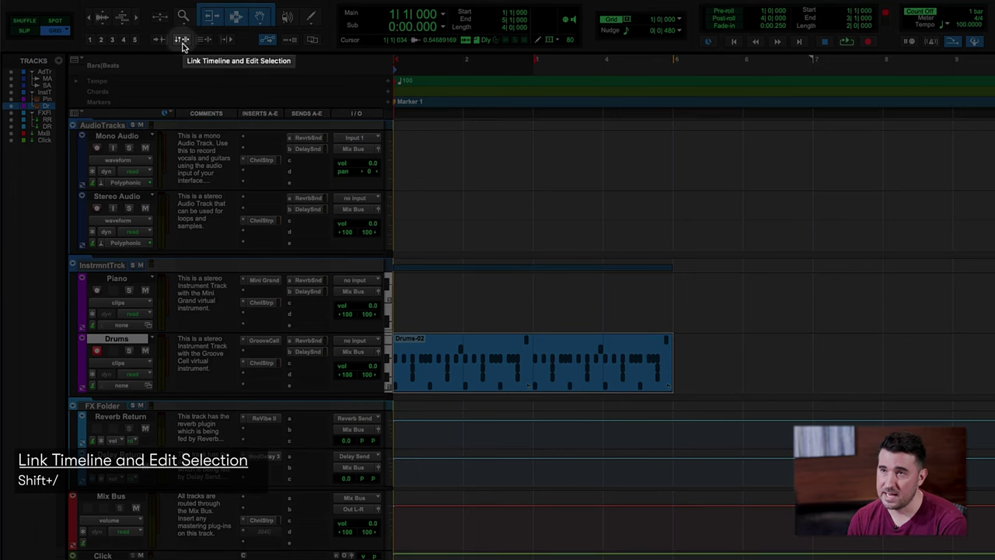
Enable Link Timeline and Edit Selection, then select the four-bar Drums-02 clip and play it
{"action": "left_click", "coordinate": [181, 40]}
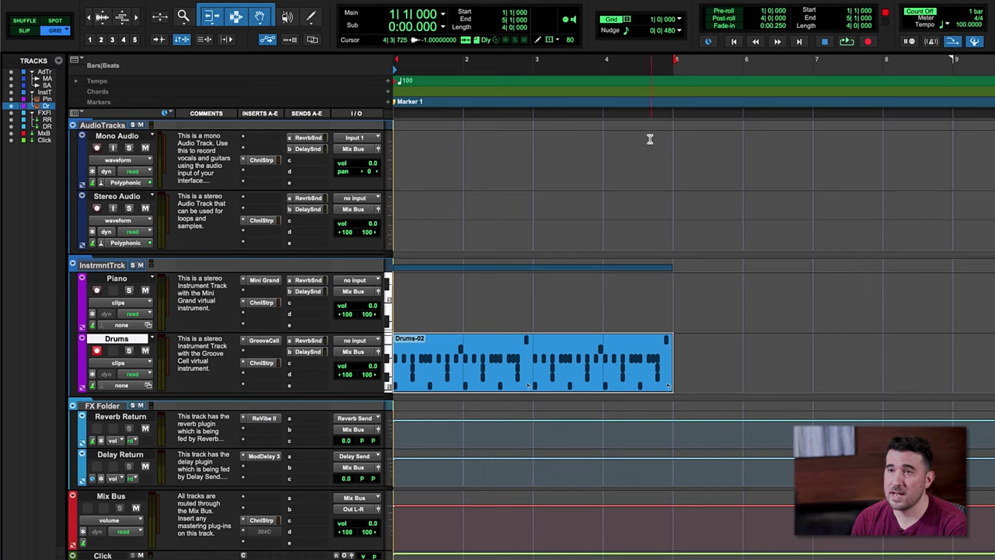
{"action": "left_click", "coordinate": [661, 105]}
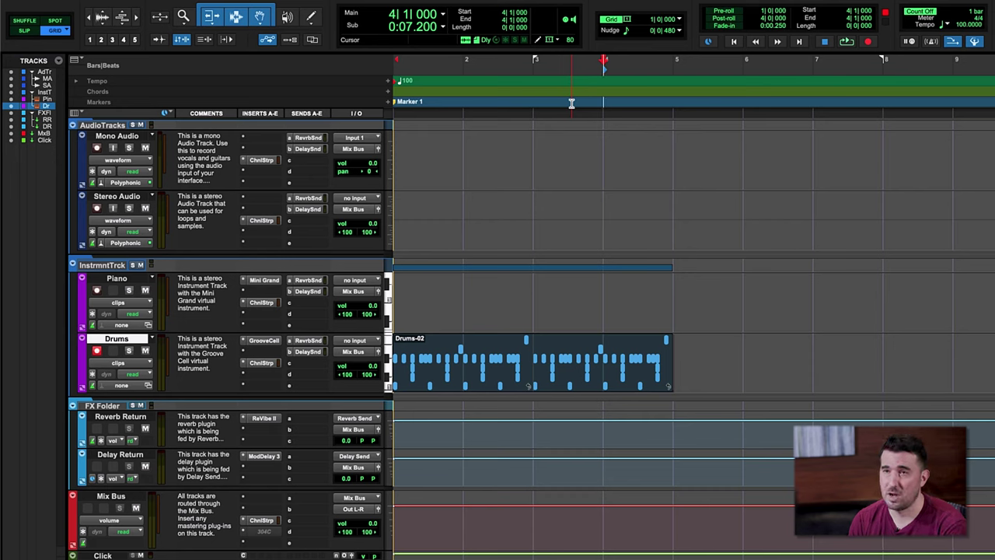
{"action": "left_click", "coordinate": [645, 379]}
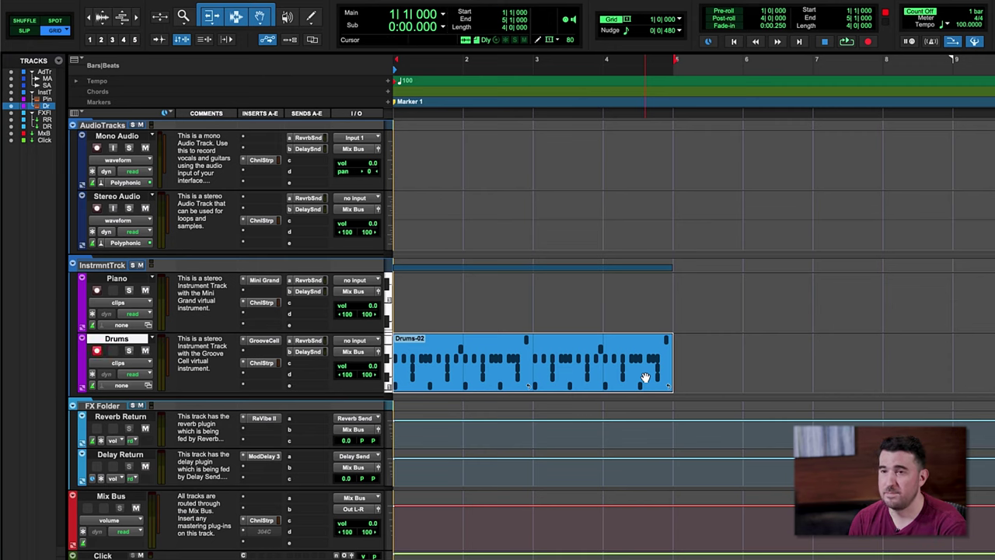
{"action": "key", "text": "space"}
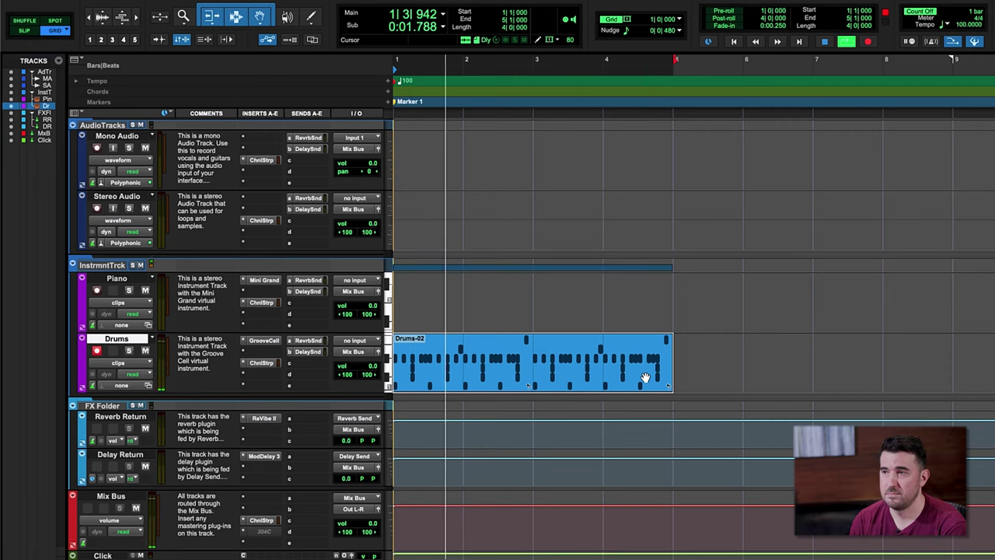